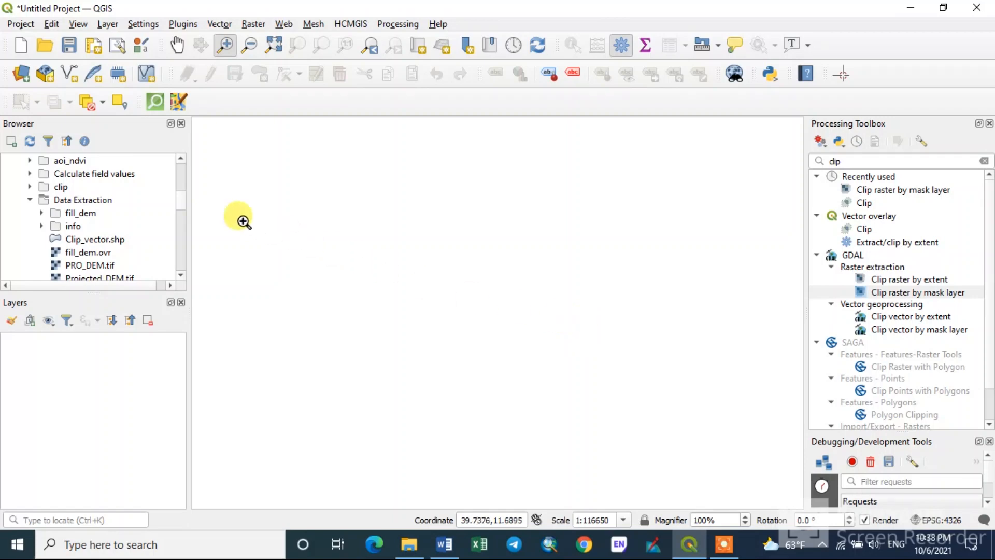
Load stream_v.shp and watershed_v.shp from the Data Extraction folder into the map, and place stream_v above watershed_v.
left_click_drag(182, 200, 183, 199)
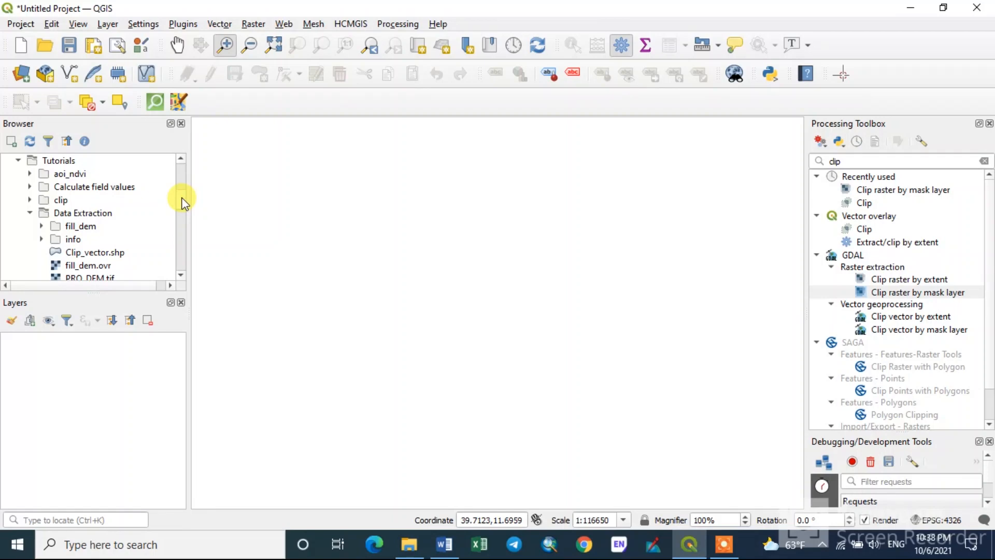
mouse_move(181, 199)
left_mouse_down()
mouse_move(182, 237)
mouse_move(178, 205)
left_mouse_up()
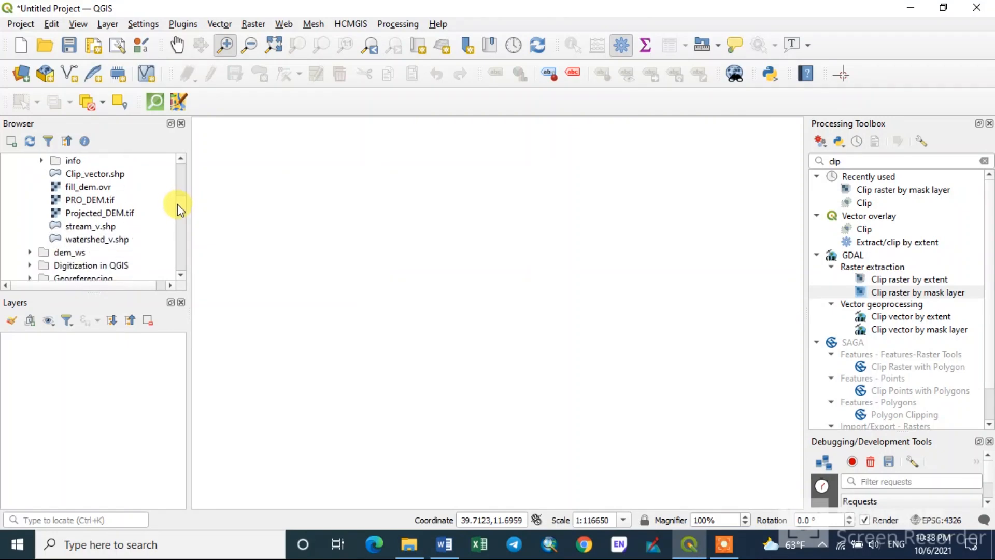
left_click(86, 227)
left_click_drag(86, 228, 438, 275)
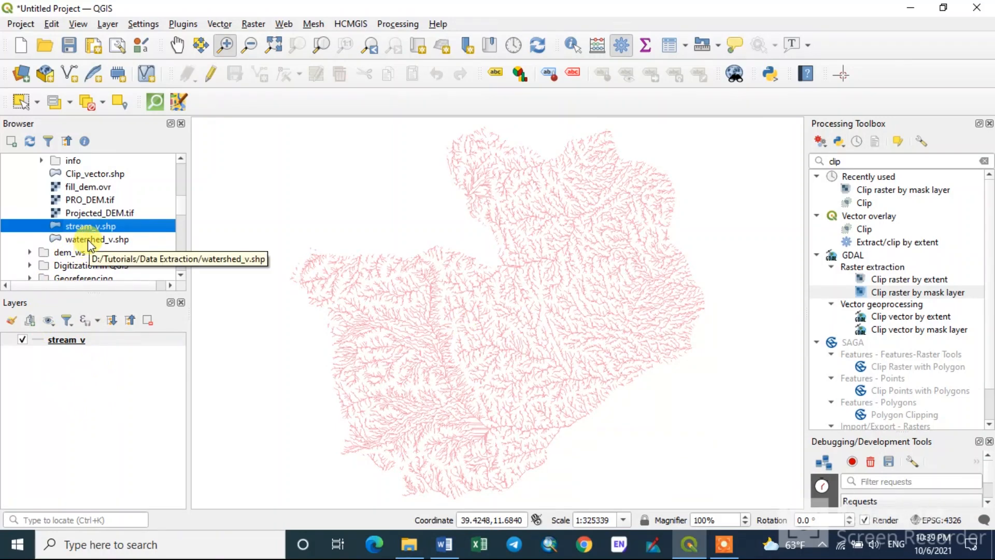
left_click_drag(89, 239, 452, 306)
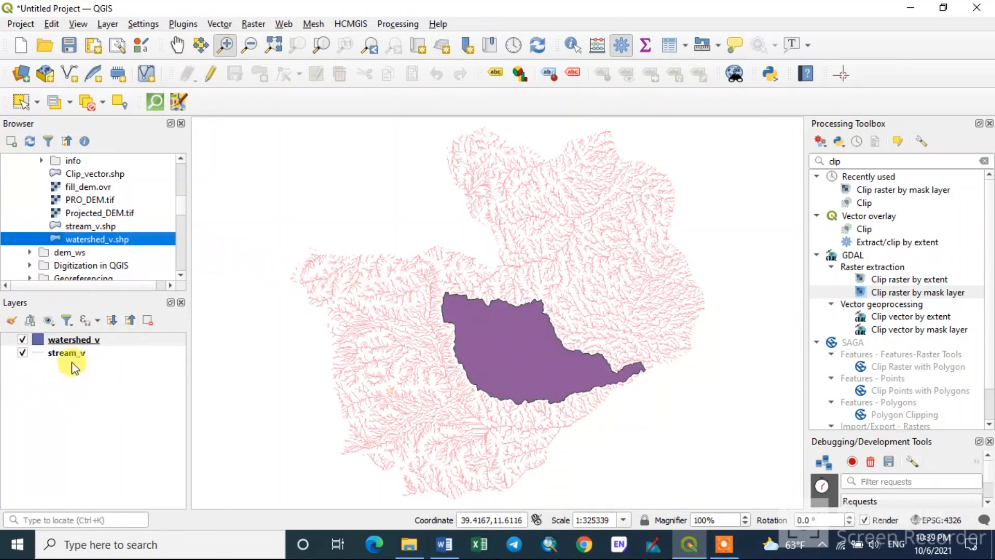
left_click_drag(71, 358, 70, 337)
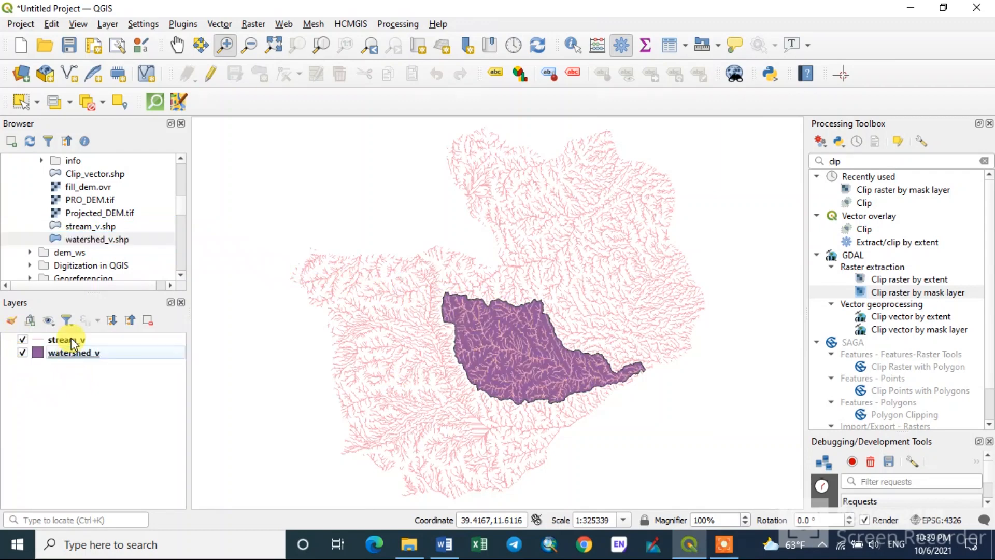
Change the stream_v layer's line symbol color to dark blue.
right_click(46, 343)
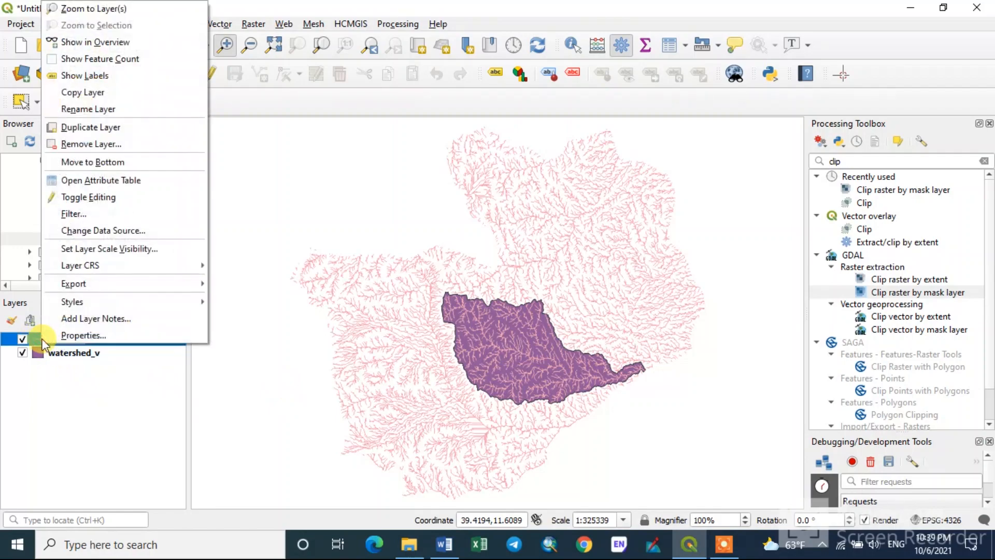
left_click(91, 335)
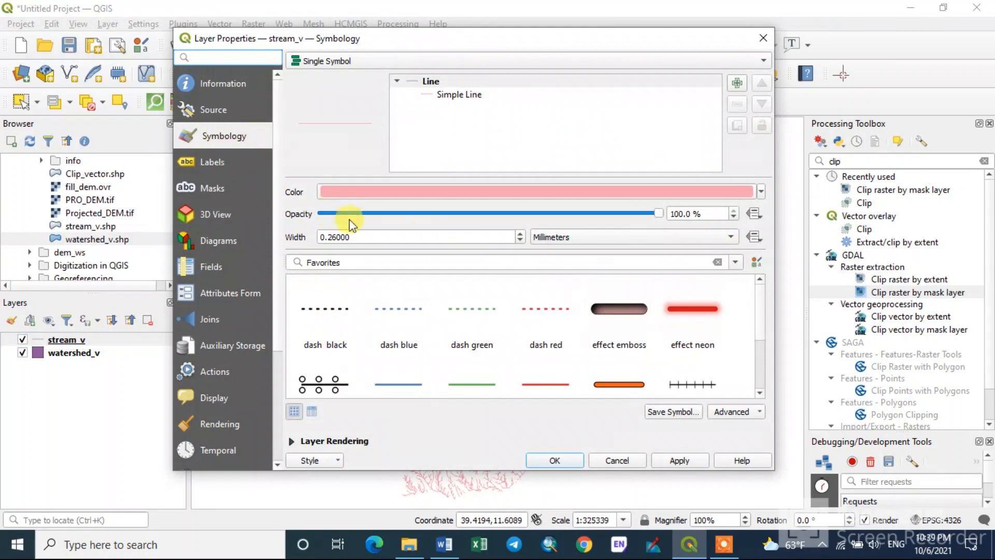
left_click(762, 191)
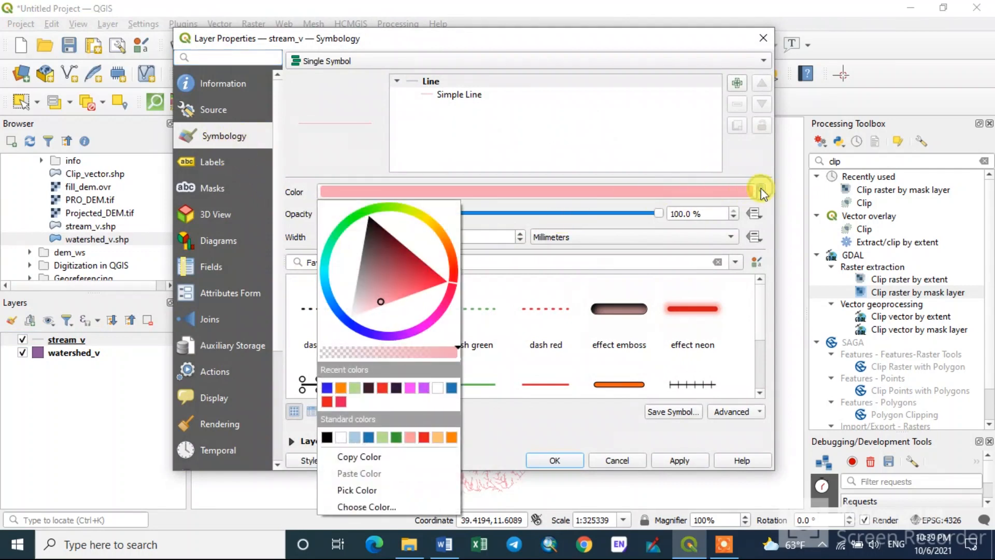
left_click(348, 324)
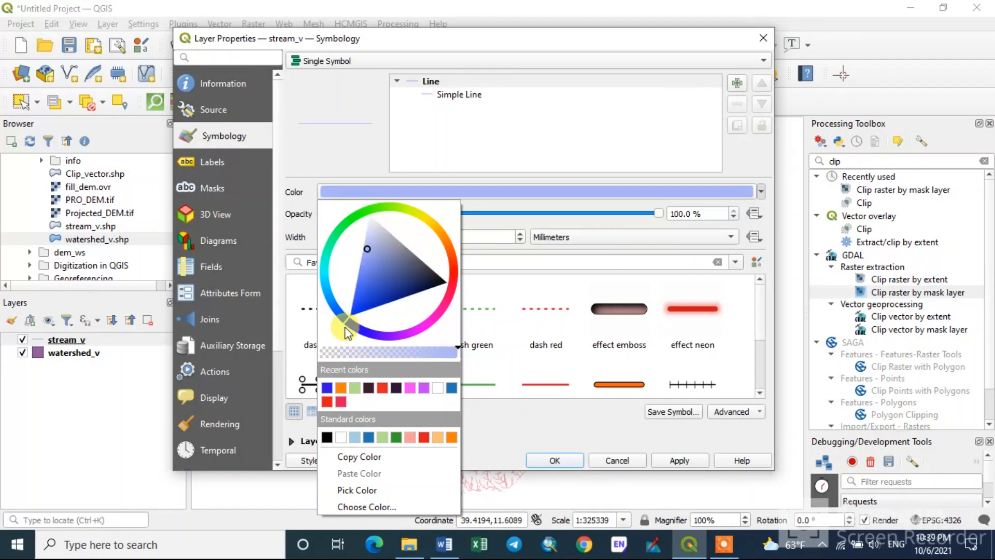
left_click(327, 389)
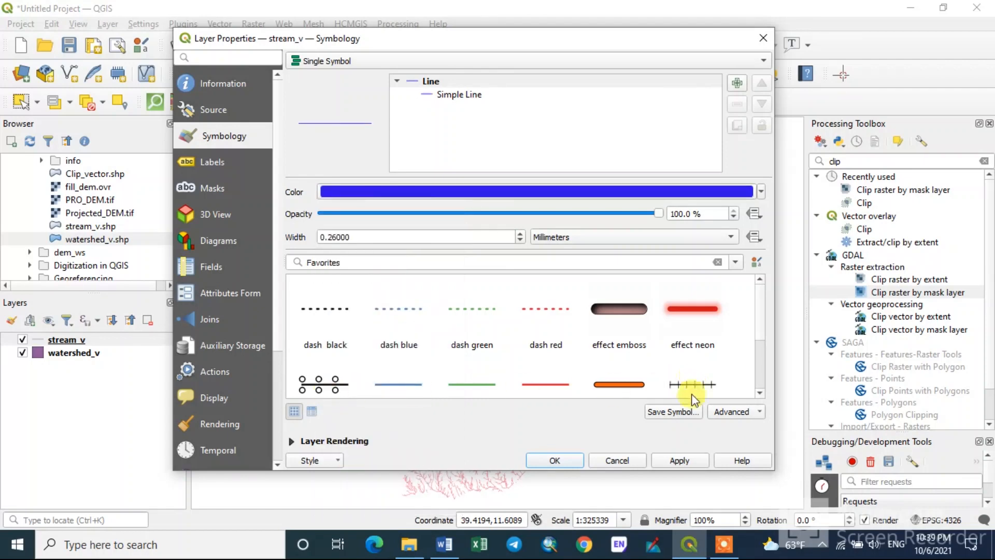
left_click(689, 459)
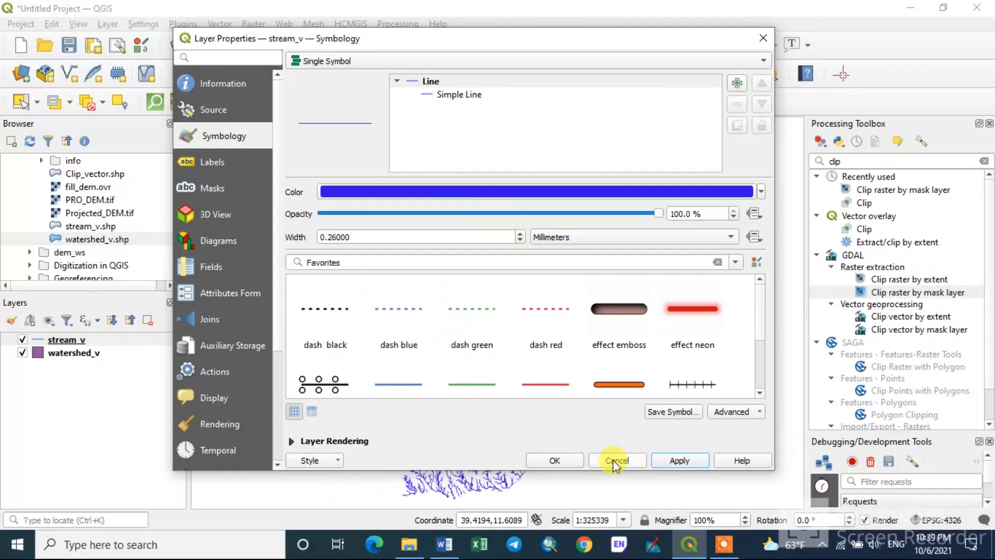
left_click(554, 460)
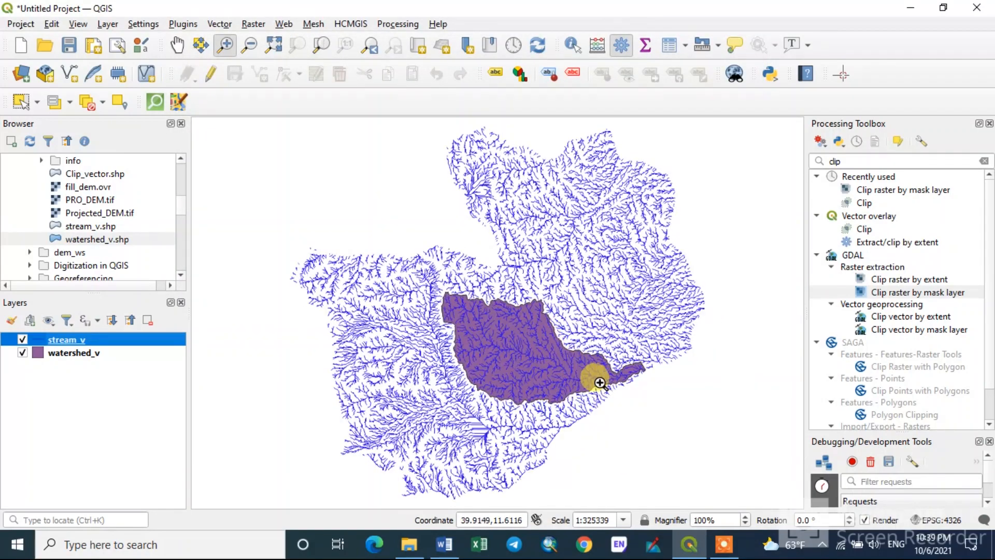
Check the coordinate reference system in the stream_v layer's information.
scroll(570, 351, "up", 1)
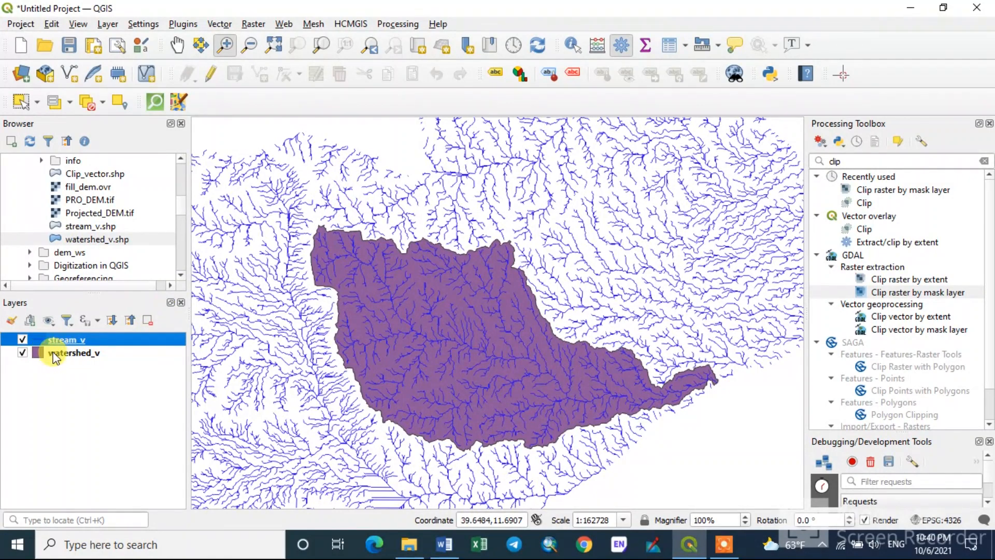
right_click(59, 339)
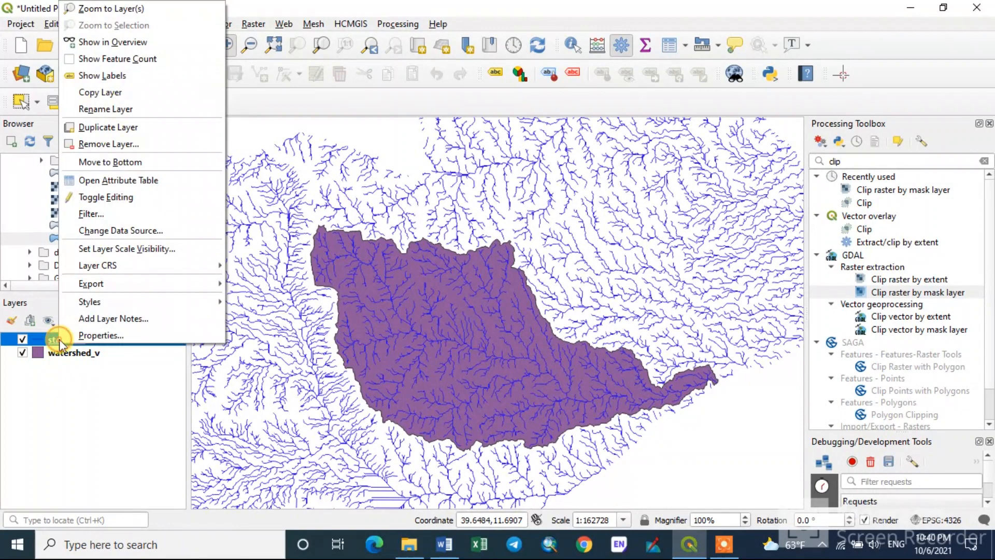
left_click(86, 335)
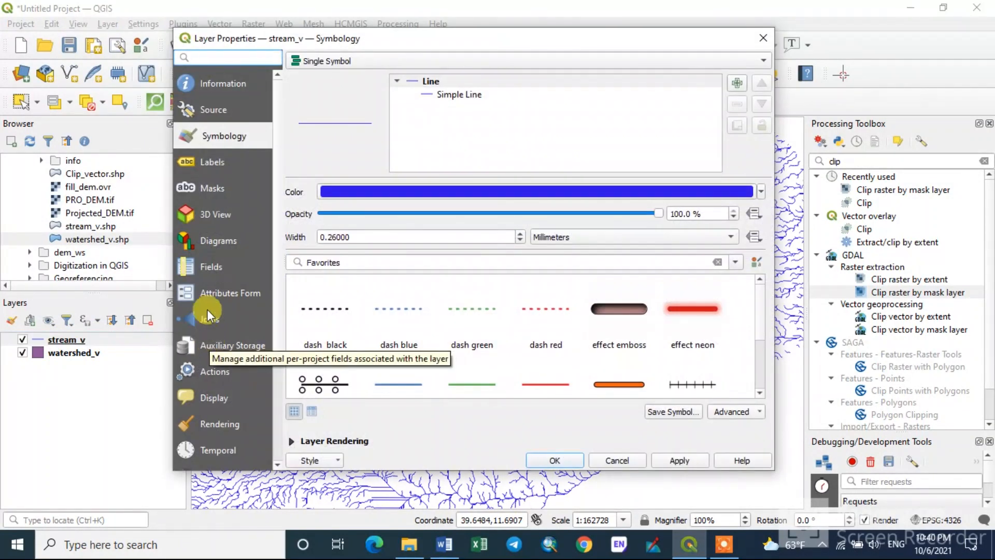
left_click(219, 83)
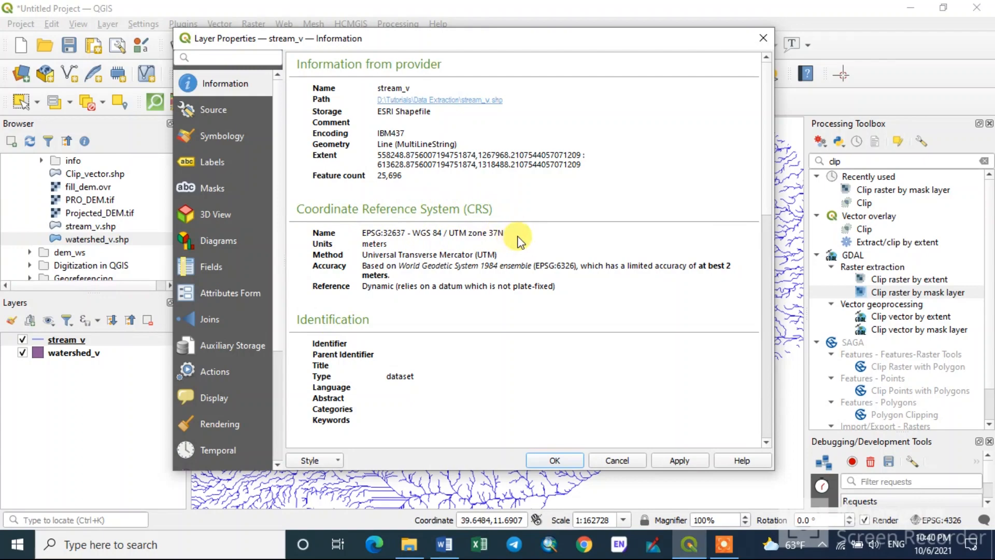
left_click(762, 38)
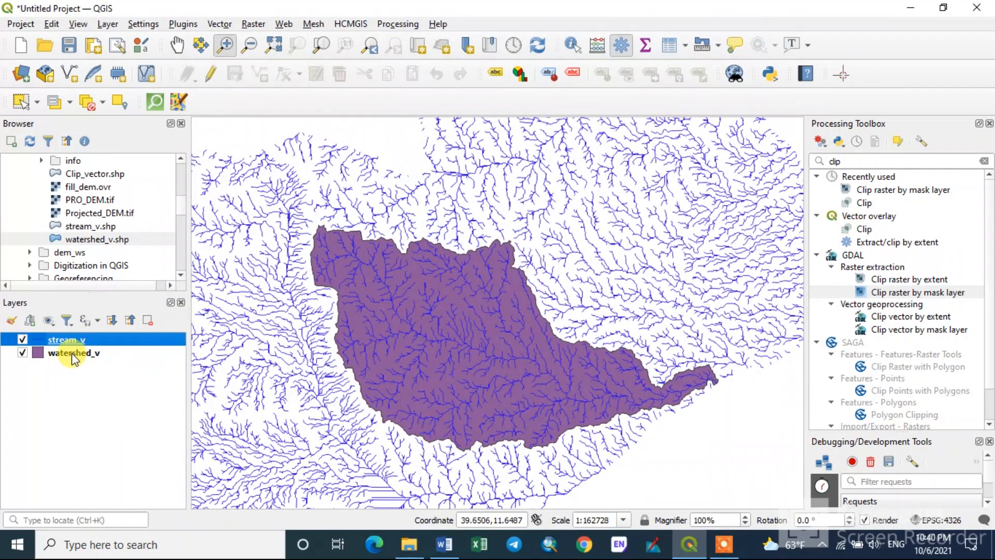
Check the coordinate reference system in the watershed_v layer's information.
right_click(72, 354)
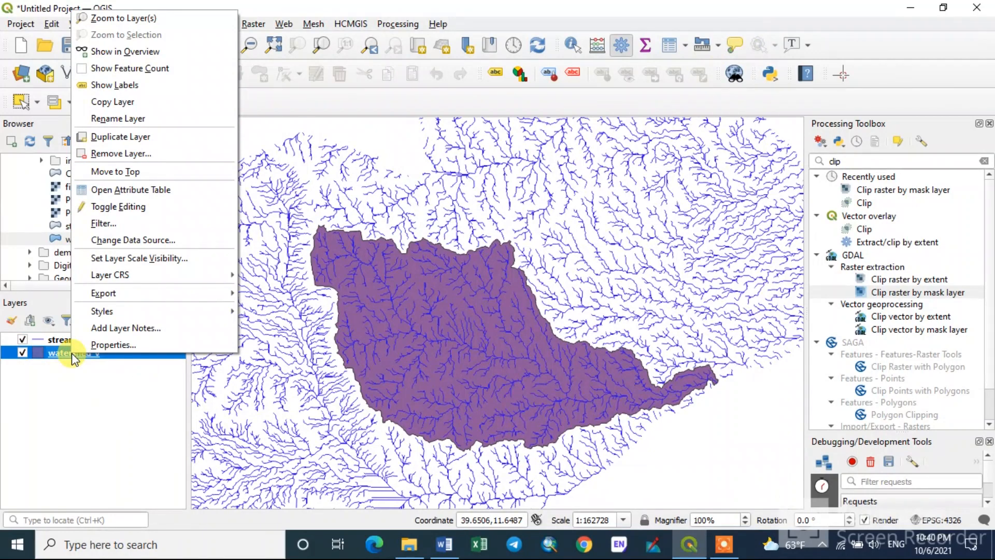
left_click(131, 341)
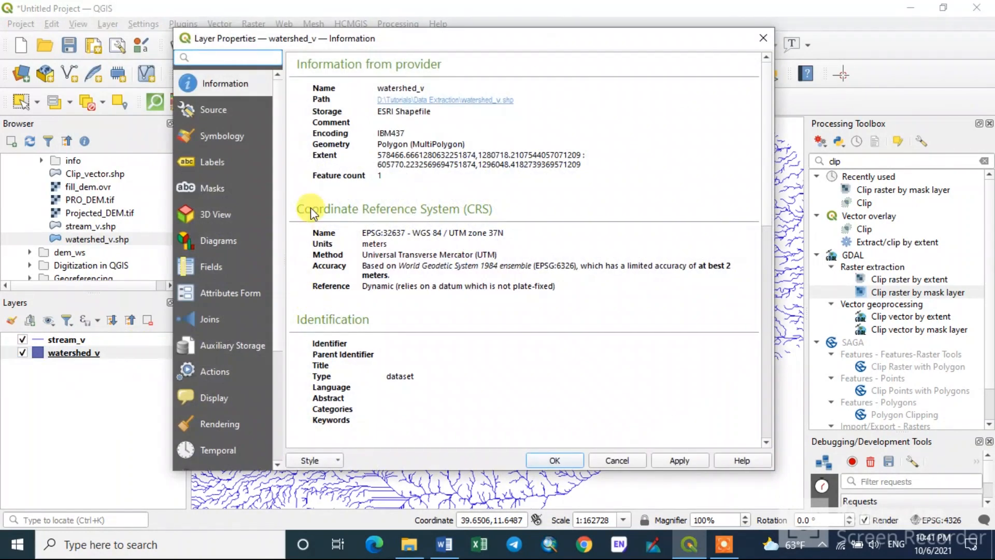
left_click(222, 87)
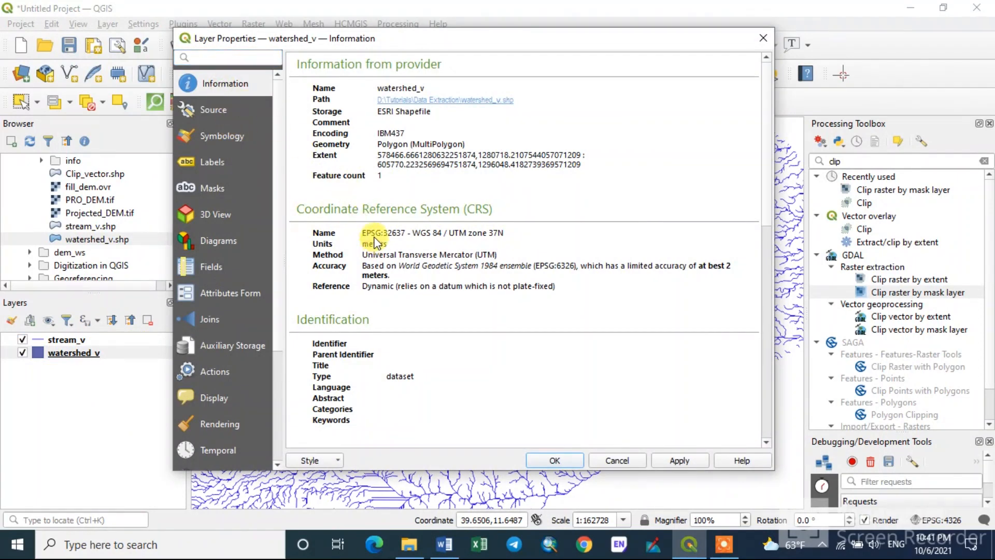
left_click_drag(363, 232, 510, 234)
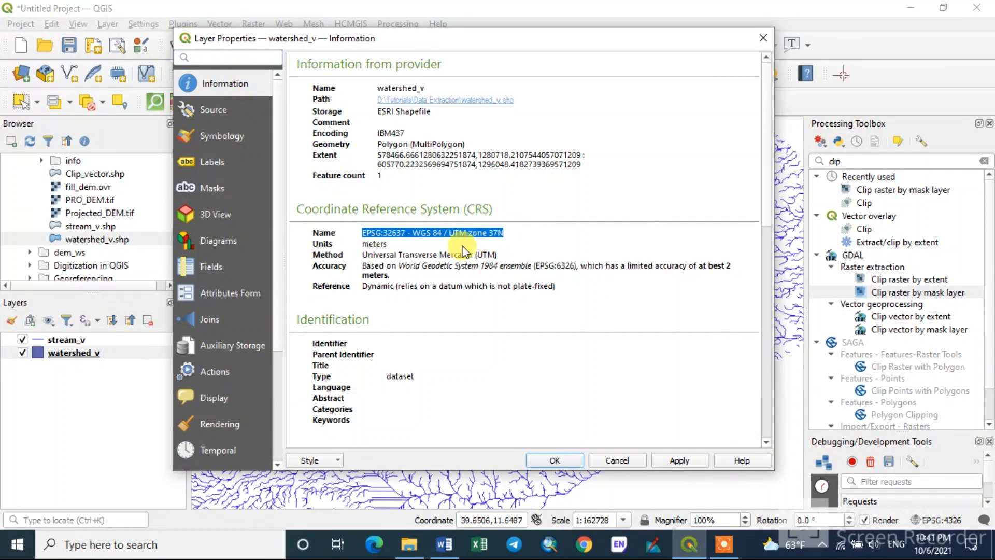
left_click(763, 38)
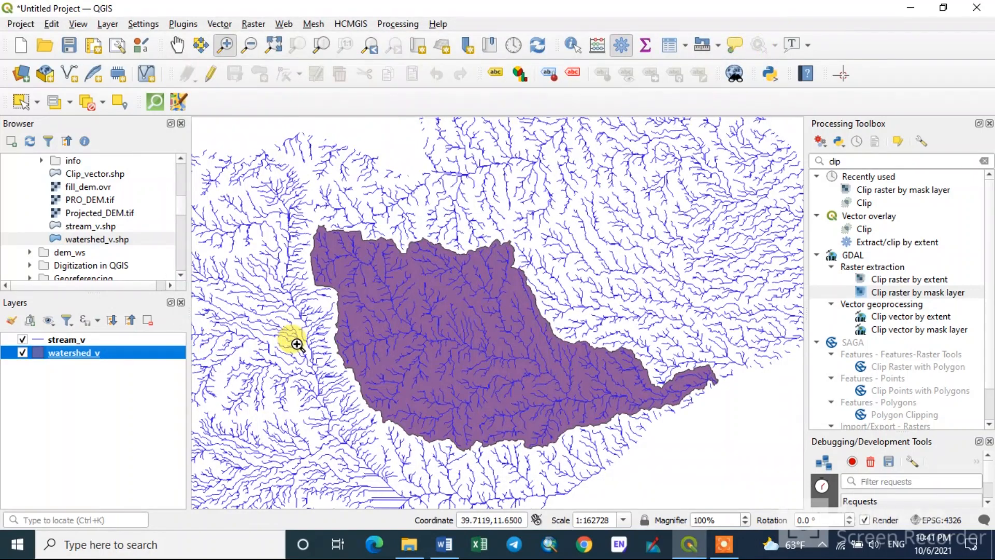
Clear the search text in the Processing Toolbox to show all tool groups.
left_click(846, 162)
key("BackSpace")
key("BackSpace")
key("BackSpace")
key("BackSpace")
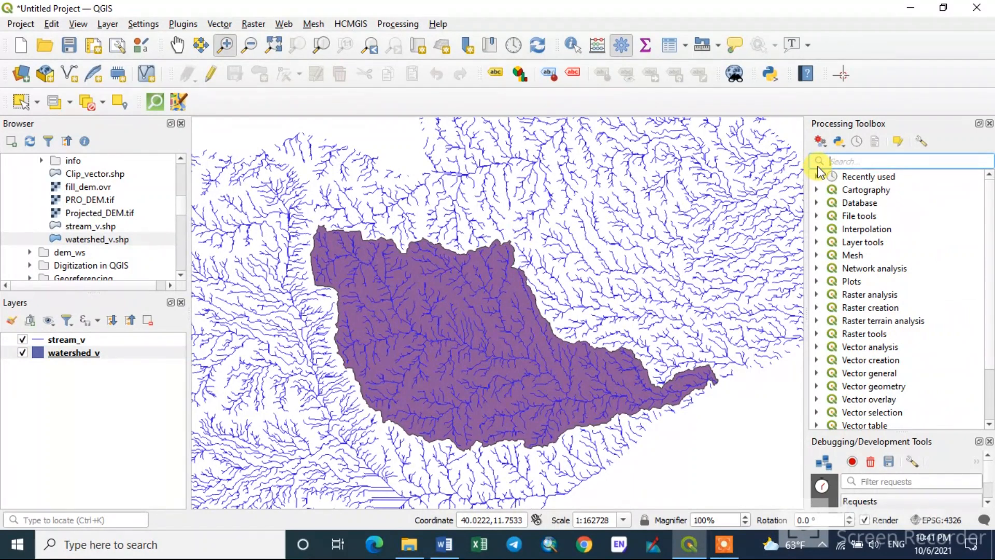
left_click(218, 26)
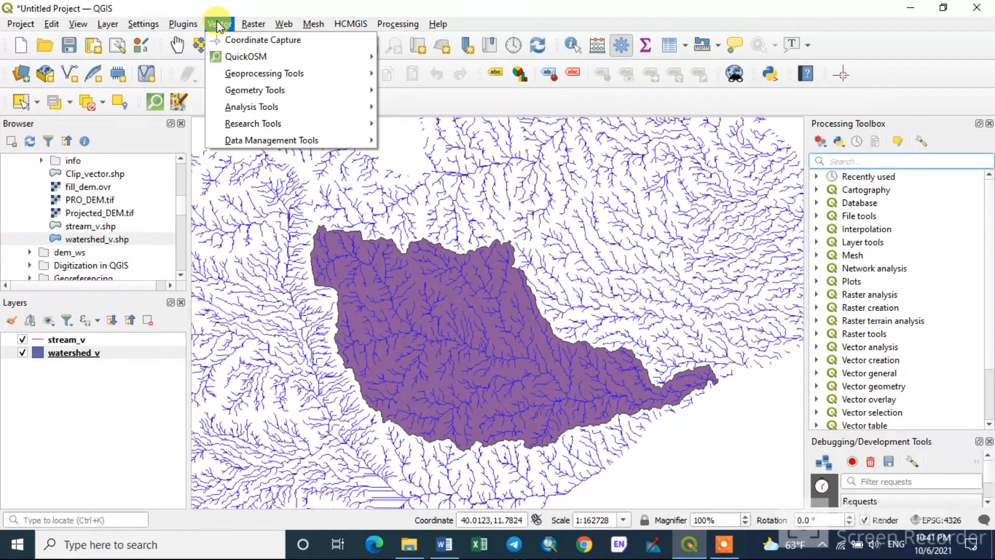
mouse_move(241, 75)
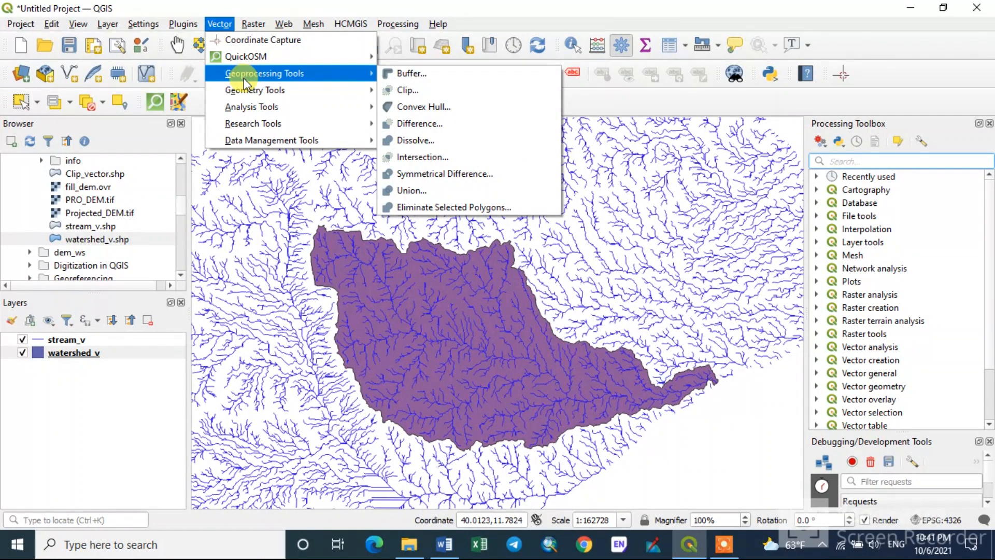
left_click(415, 89)
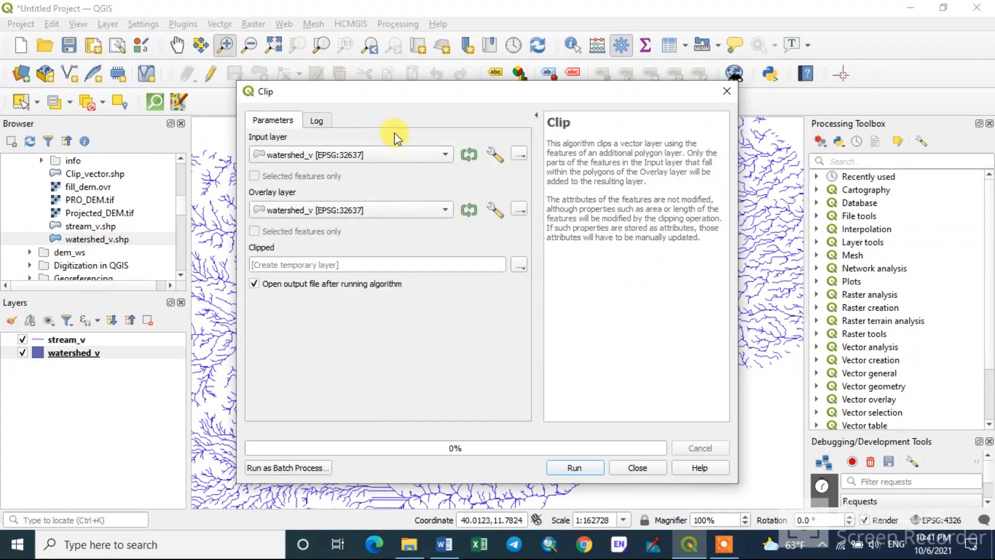
left_click_drag(384, 98, 382, 110)
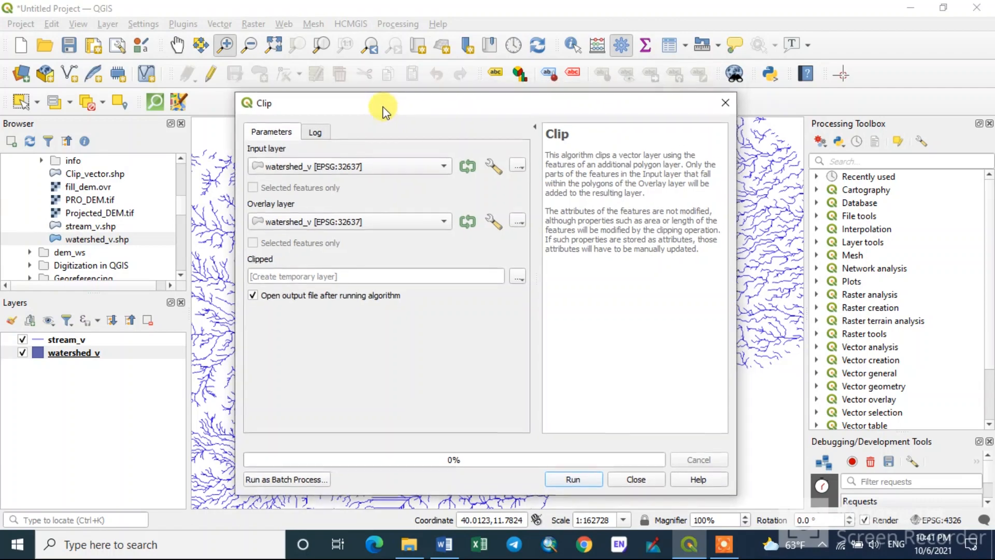
left_click(725, 103)
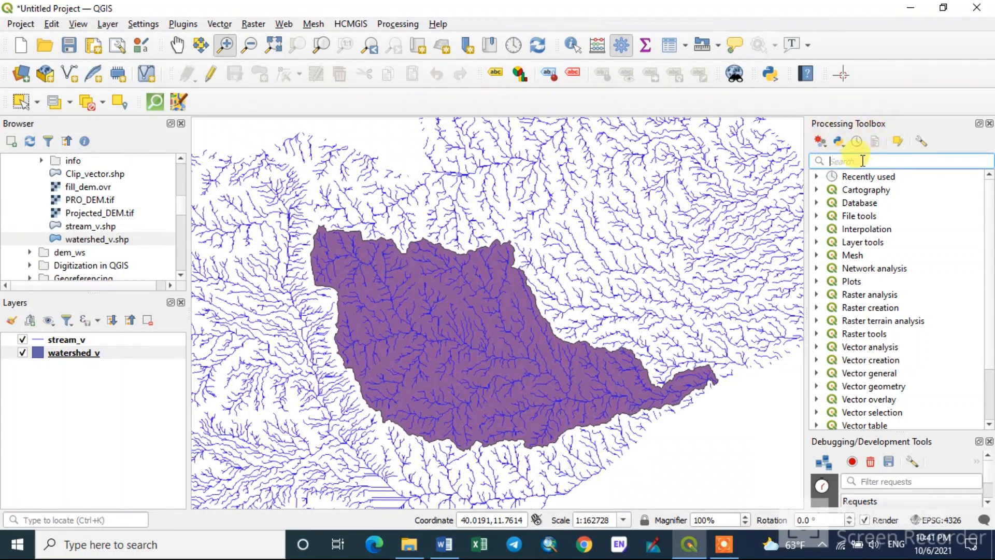
Search the Processing Toolbox for "clip" and open the Clip tool of the Vector overlay group.
type("clip")
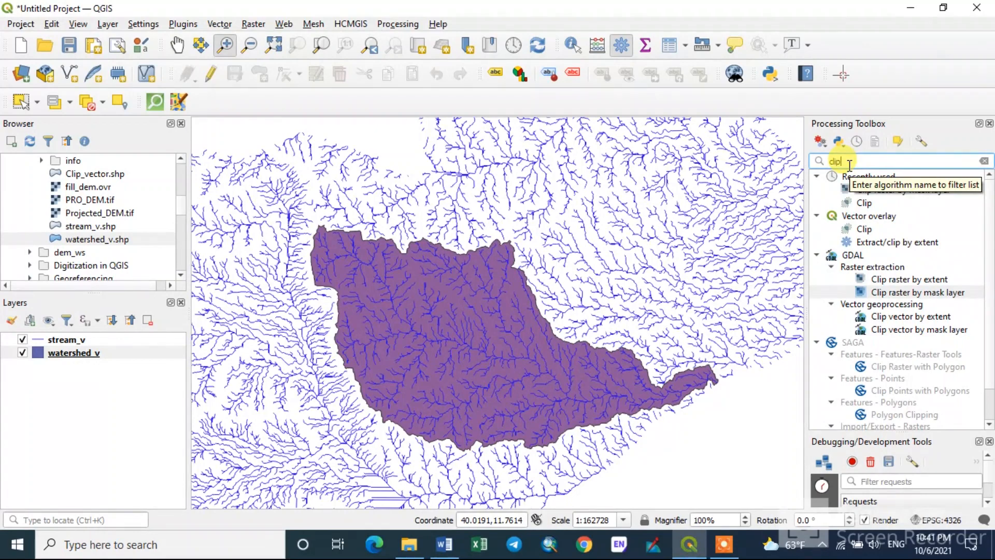
left_click(892, 230)
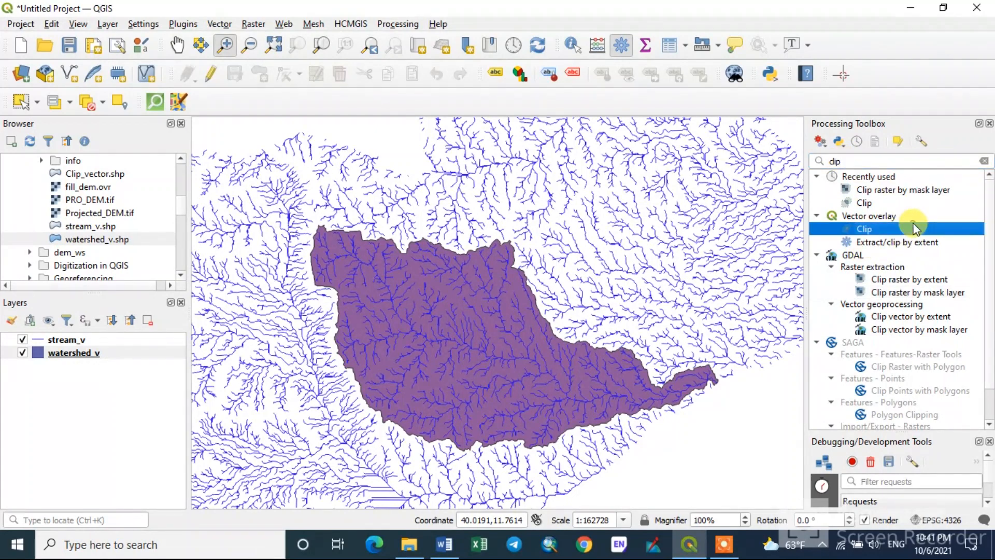
double_click(876, 229)
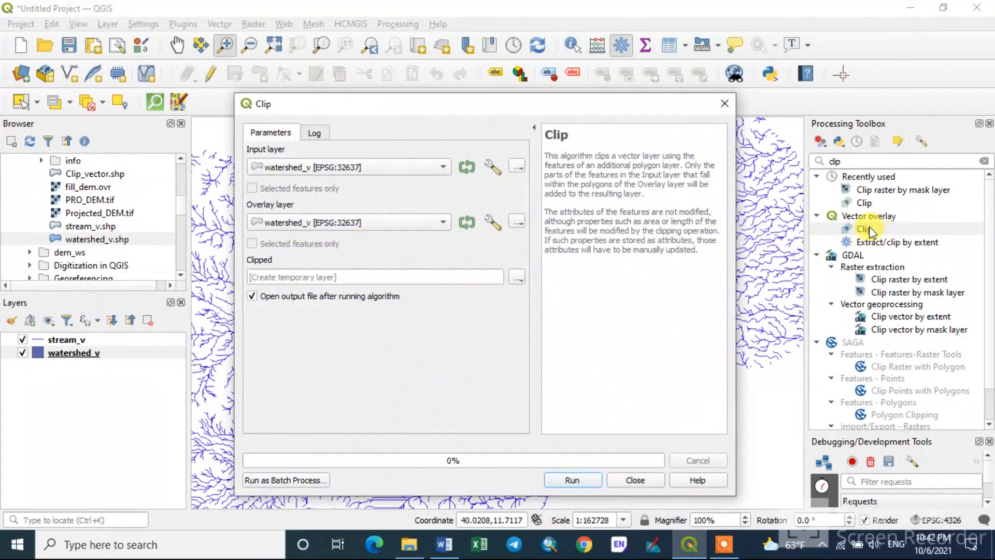
left_click(724, 103)
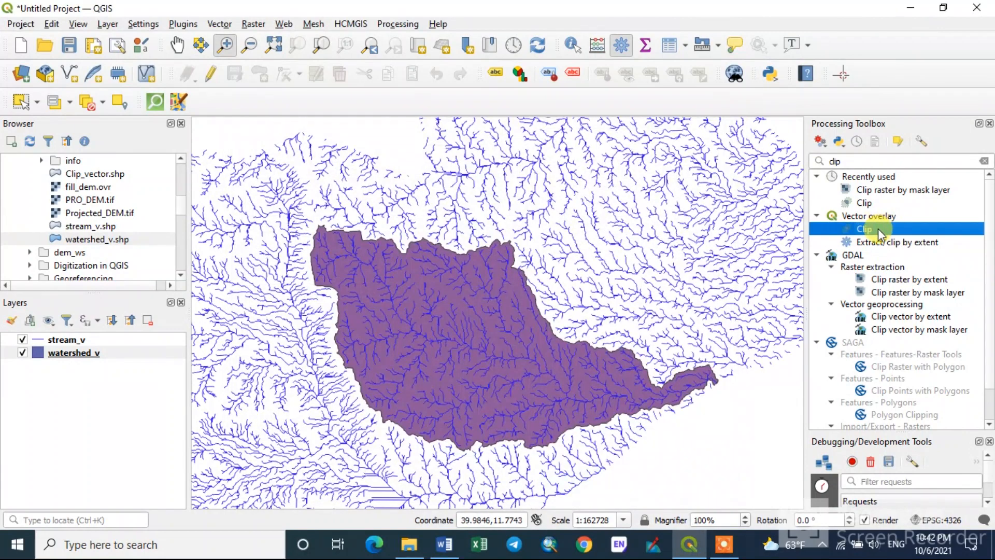
double_click(878, 229)
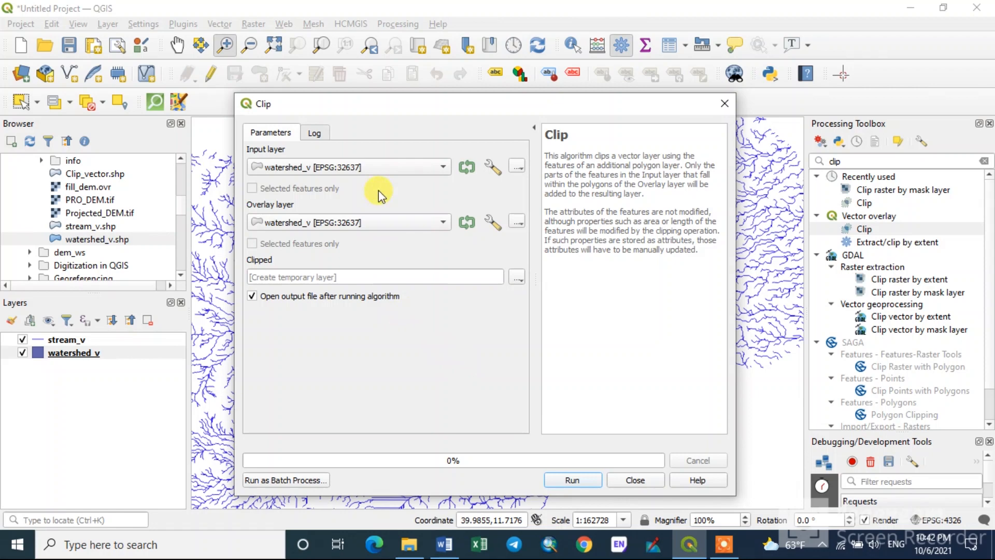
Set the Clip tool's input layer to stream_v and keep watershed_v as its overlay layer.
mouse_move(392, 110)
left_mouse_down()
mouse_move(344, 129)
mouse_move(378, 106)
left_mouse_up()
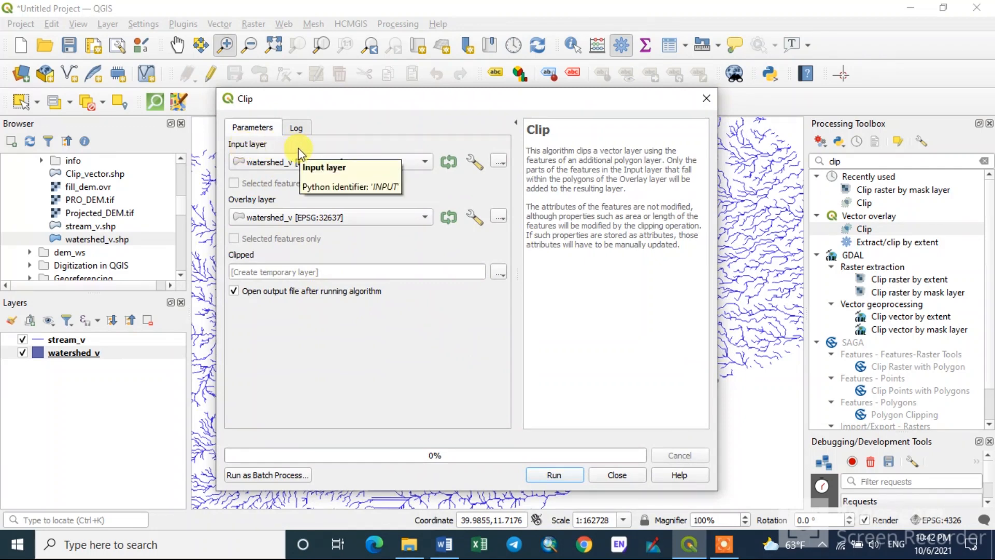
left_click(421, 167)
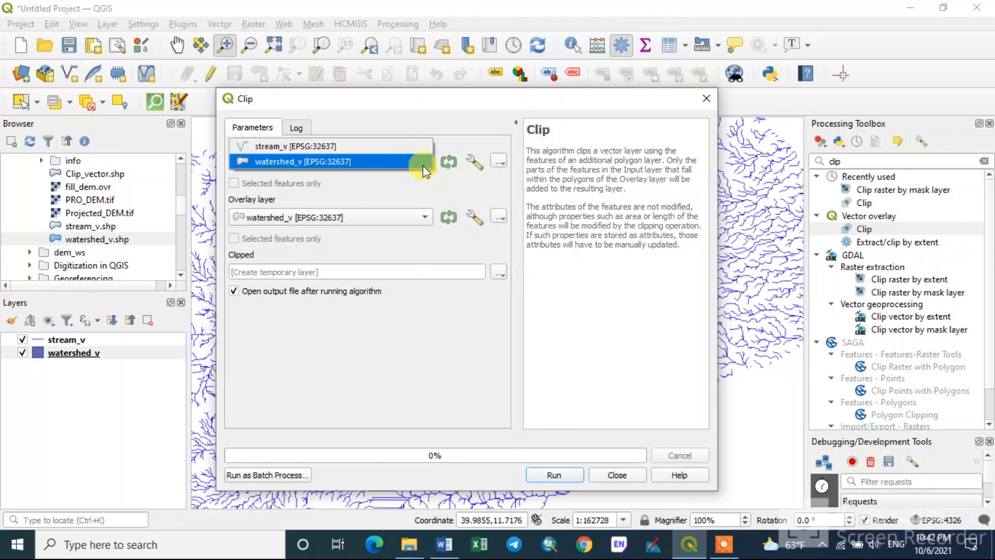
left_click(294, 145)
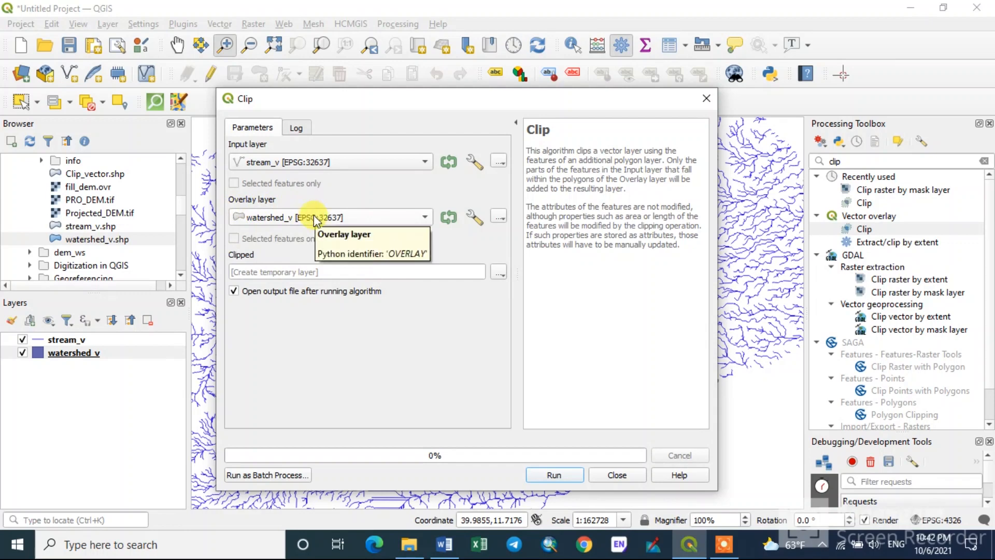
left_click(404, 217)
left_click(251, 219)
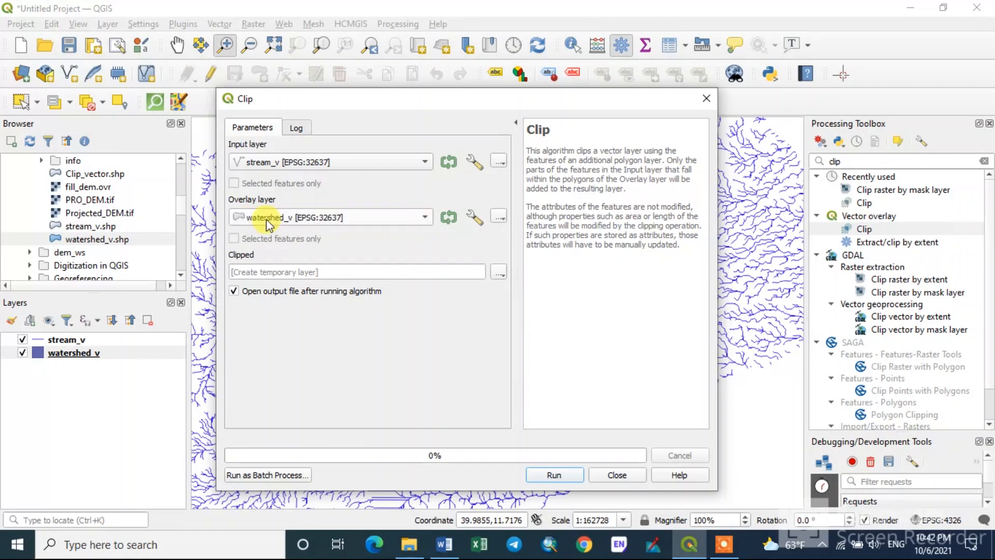
left_click_drag(489, 97, 212, 73)
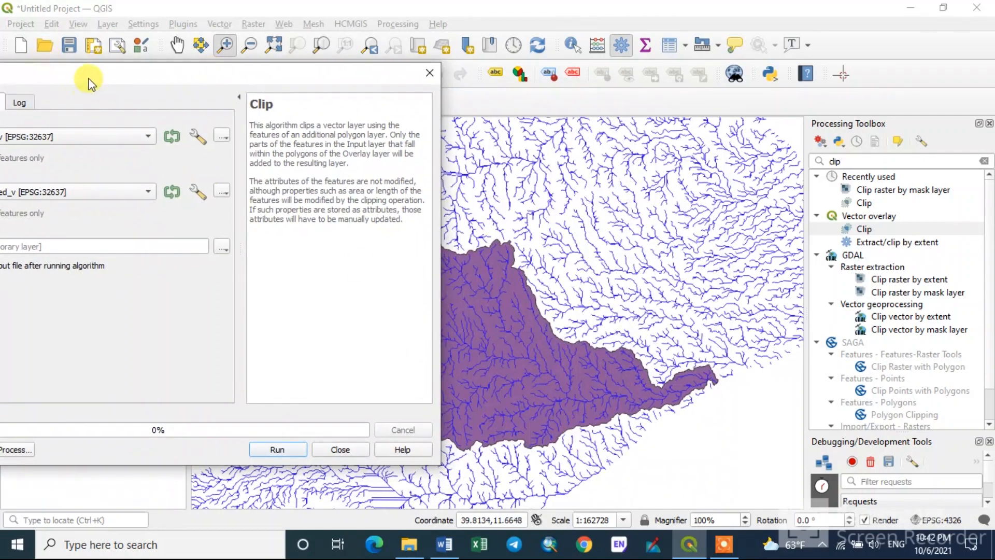
left_click_drag(89, 78, 300, 93)
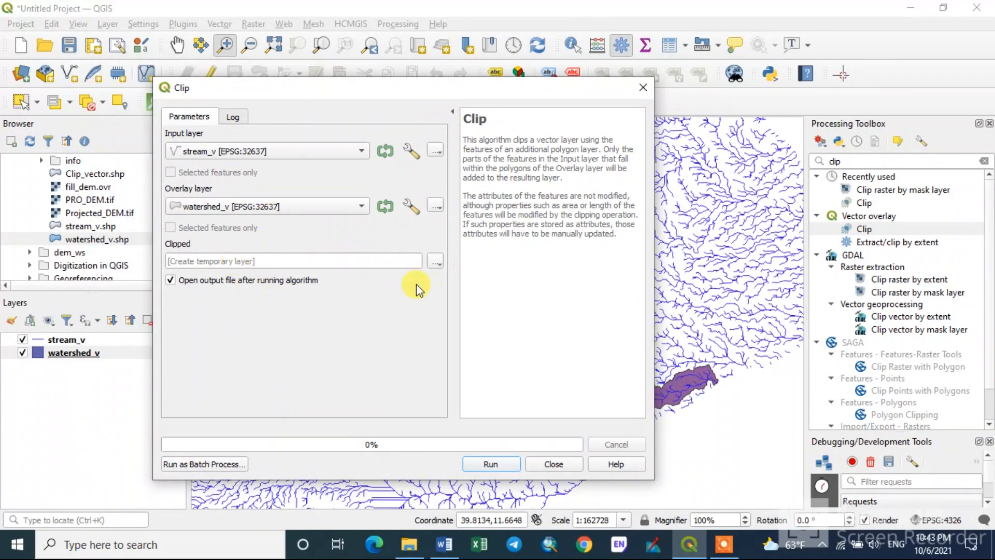
Save the clipped output as the shapefile Vector_clipped in the Data Extraction folder, run the clip and close the tool.
left_click(434, 262)
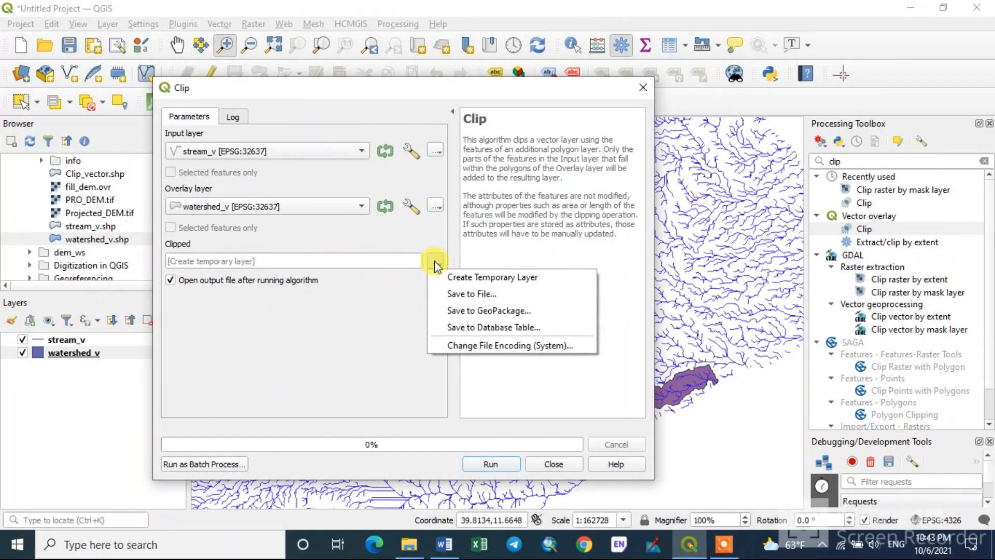
left_click(466, 295)
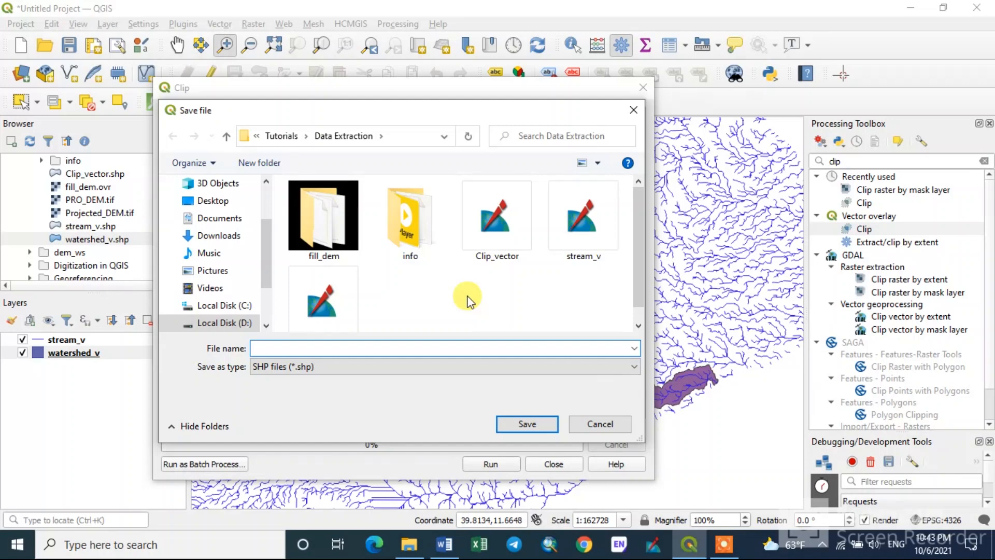
type("Vector")
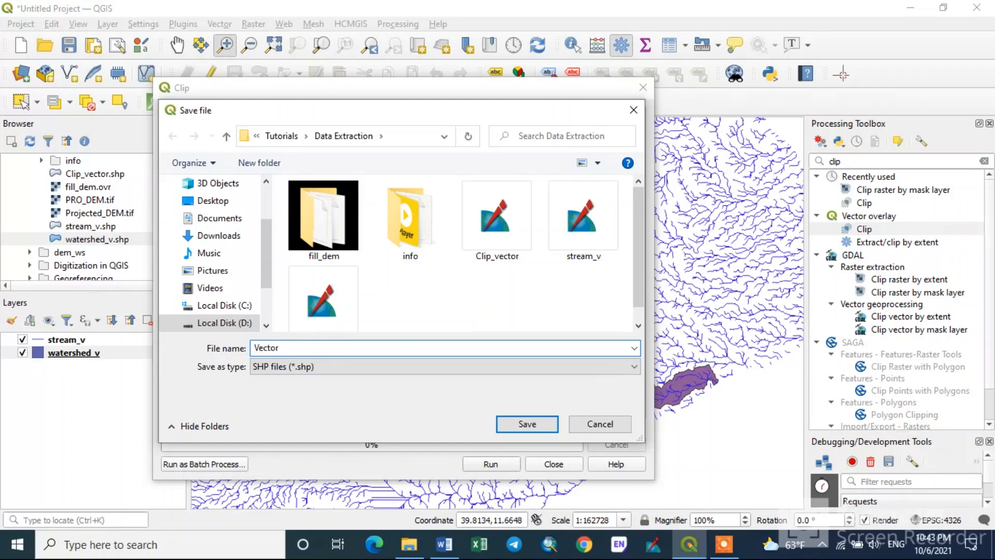
type("_clipped")
left_click(527, 423)
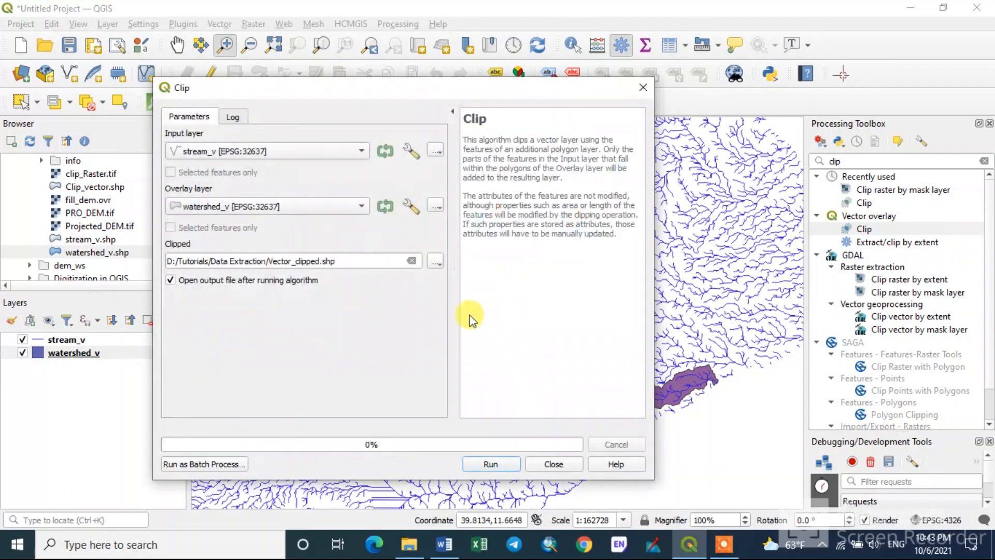
left_click(487, 465)
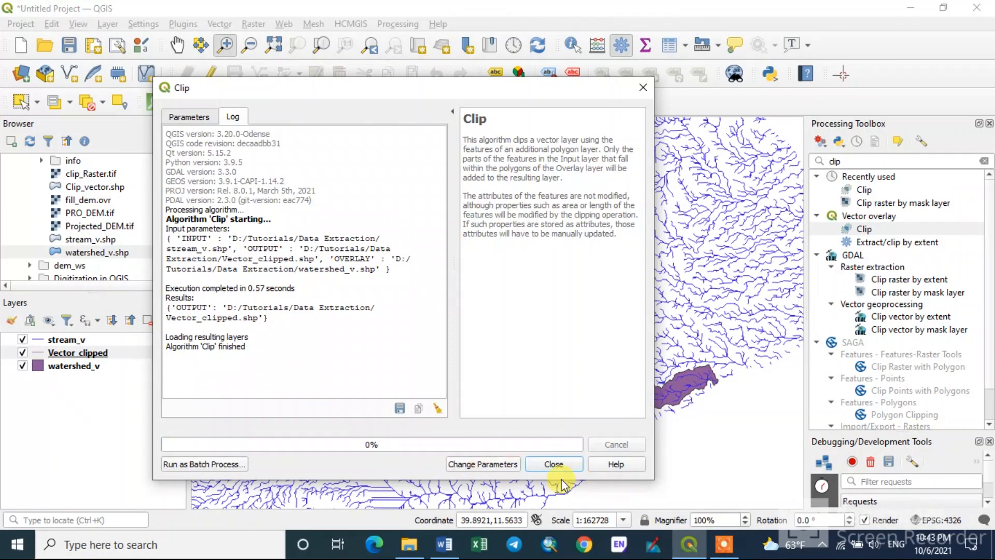
left_click(553, 463)
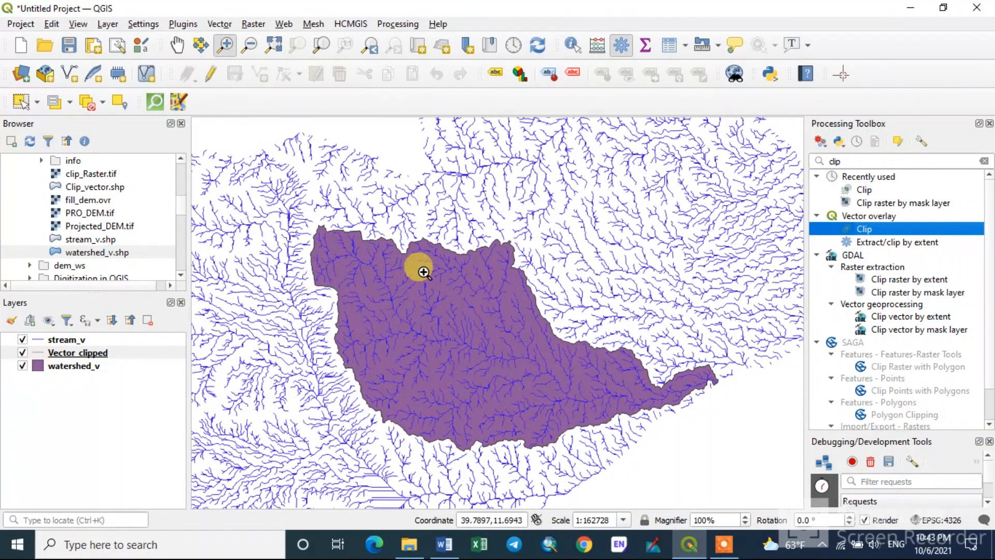
Hide the stream_v and watershed_v layers and change the Vector_clipped line color to the recently used blue.
left_click(22, 340)
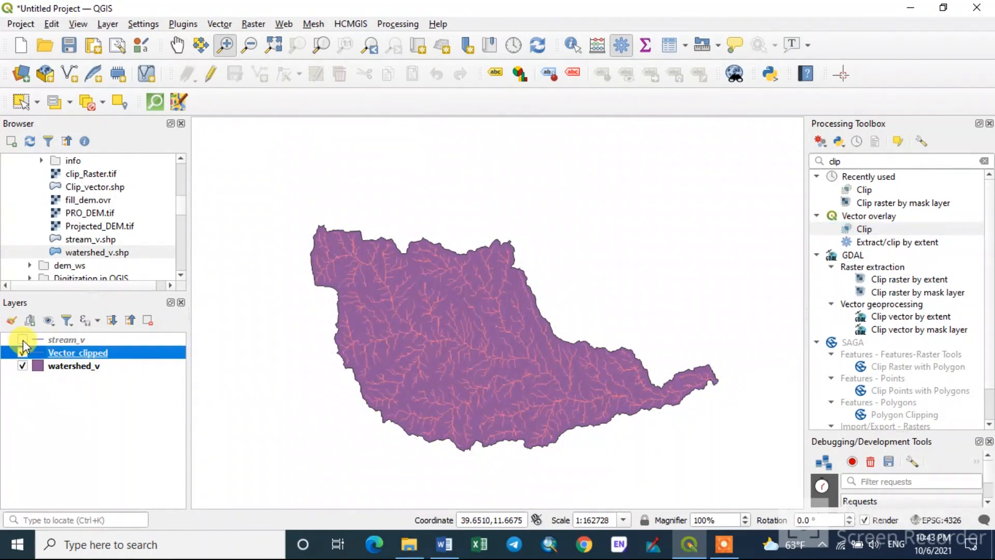
left_click(23, 366)
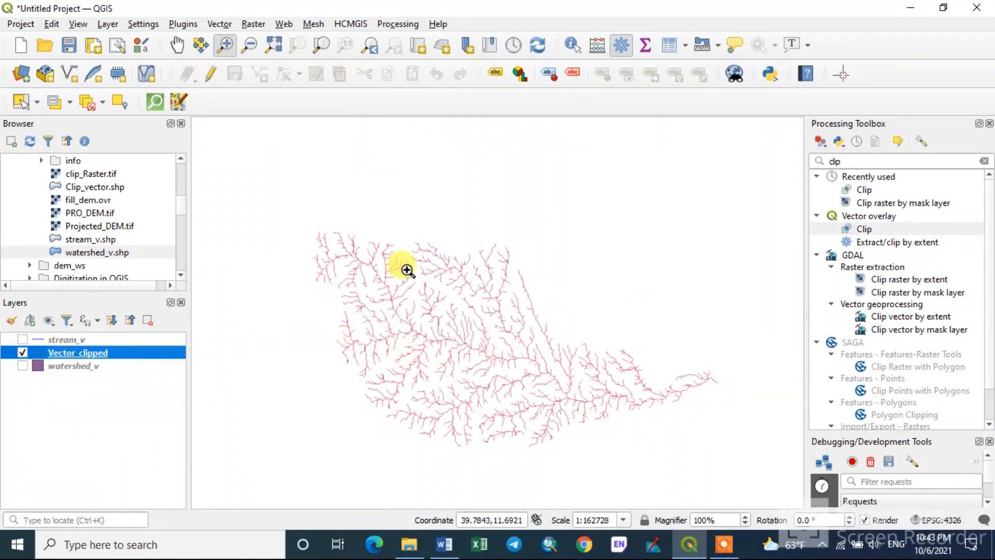
right_click(40, 352)
left_click(70, 352)
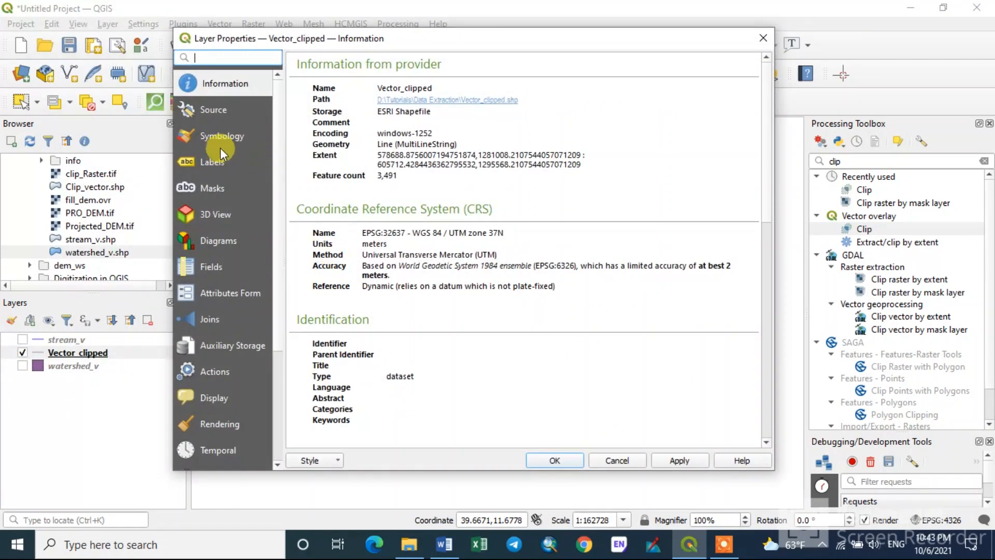
left_click(221, 139)
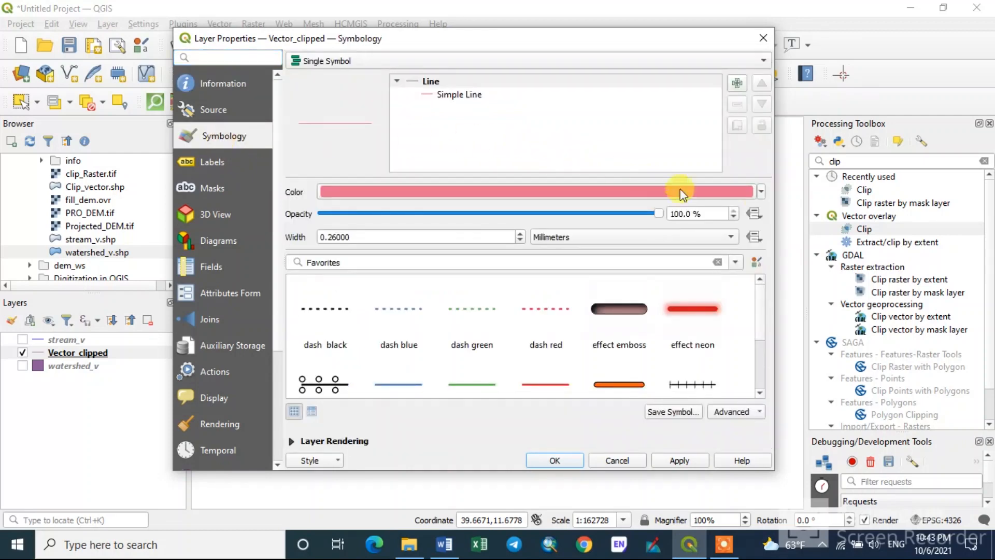
left_click(764, 191)
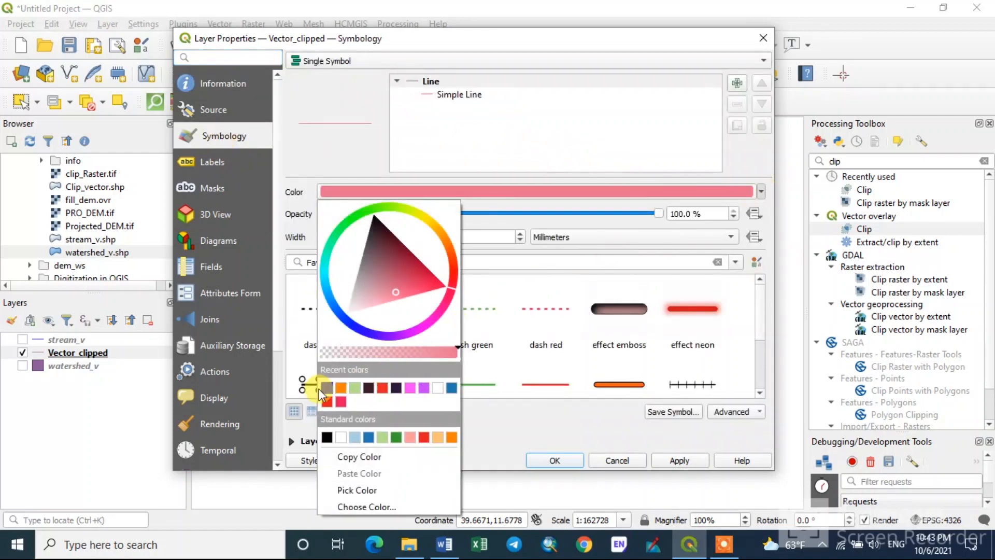
left_click(326, 387)
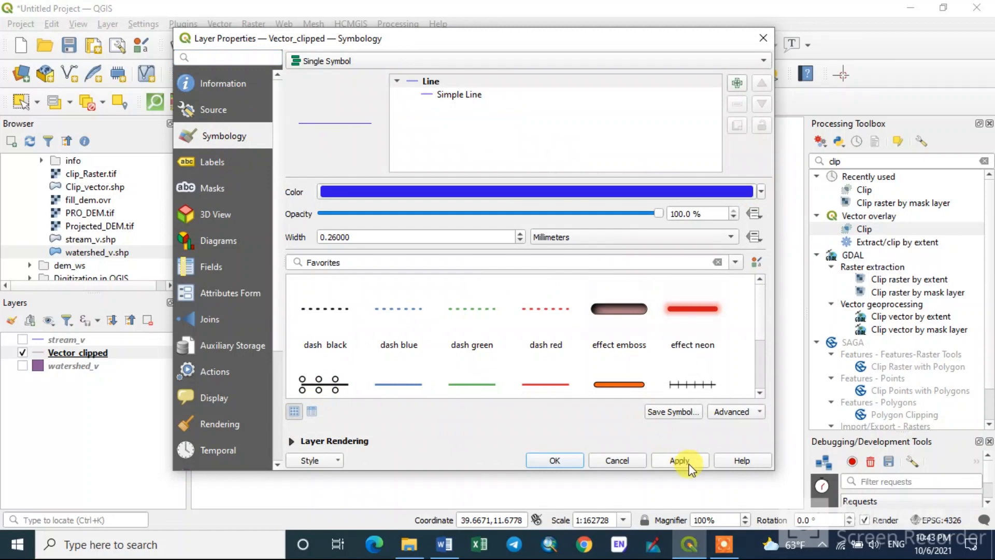
left_click(560, 460)
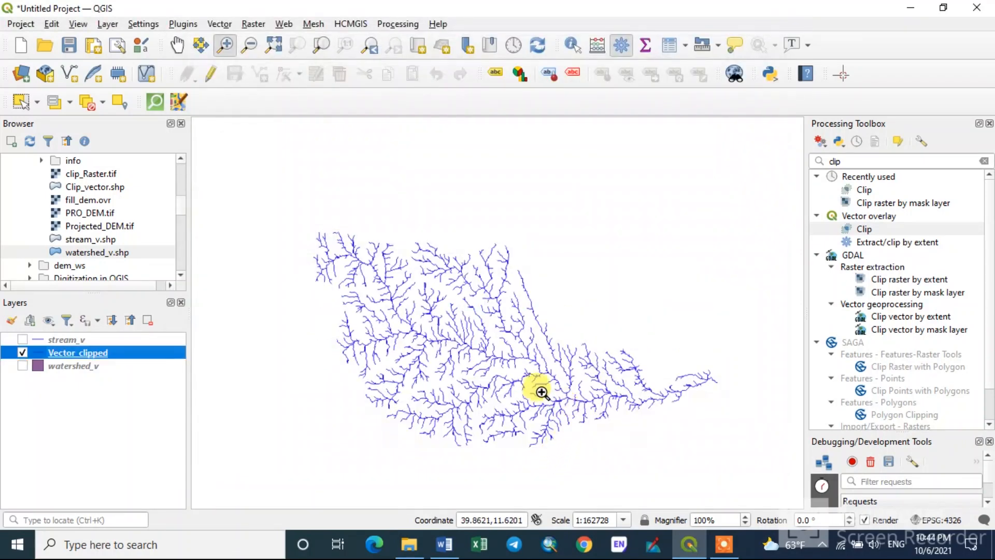
Compare the clipped streams with the watershed boundary by showing and hiding the watershed_v layer.
scroll(544, 393, "up", 1)
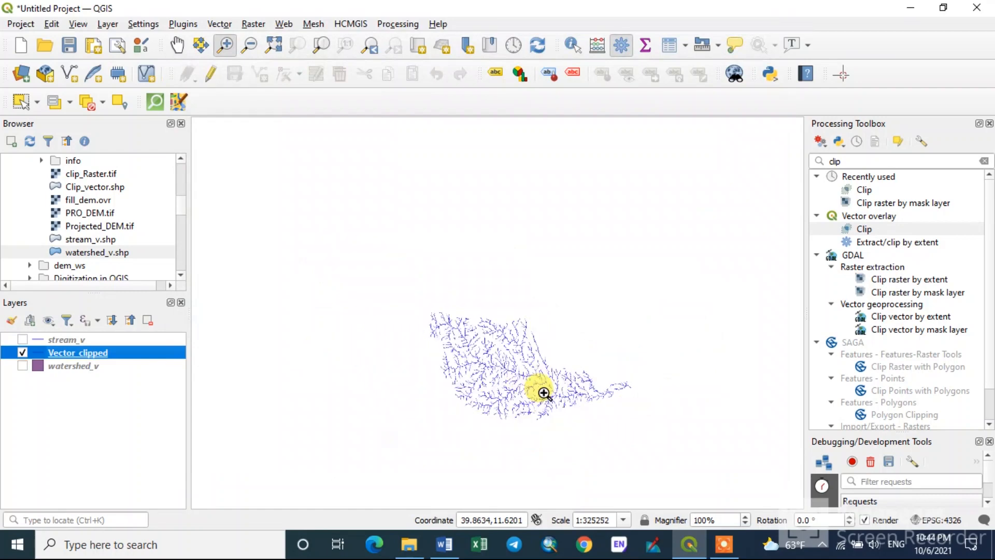
scroll(544, 392, "down", 1)
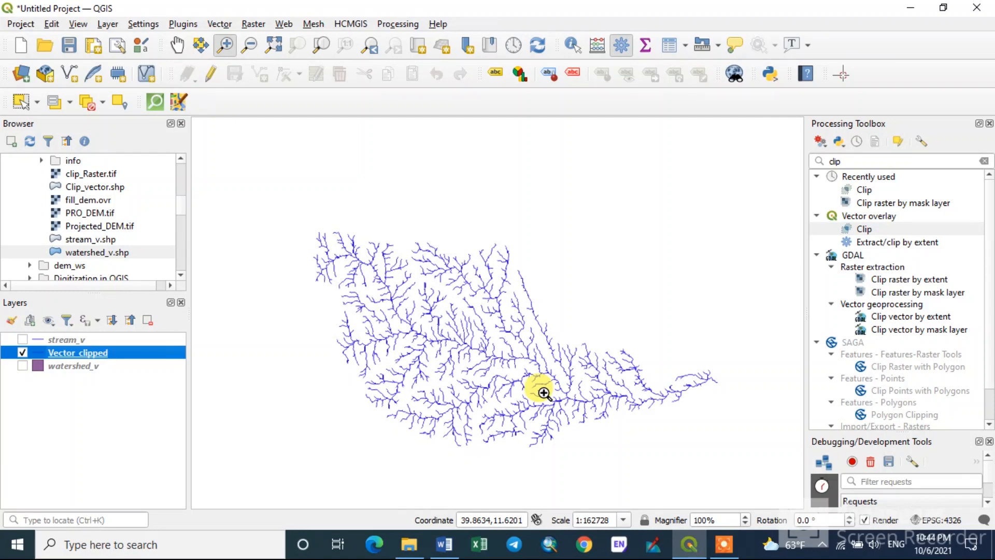
left_click(23, 366)
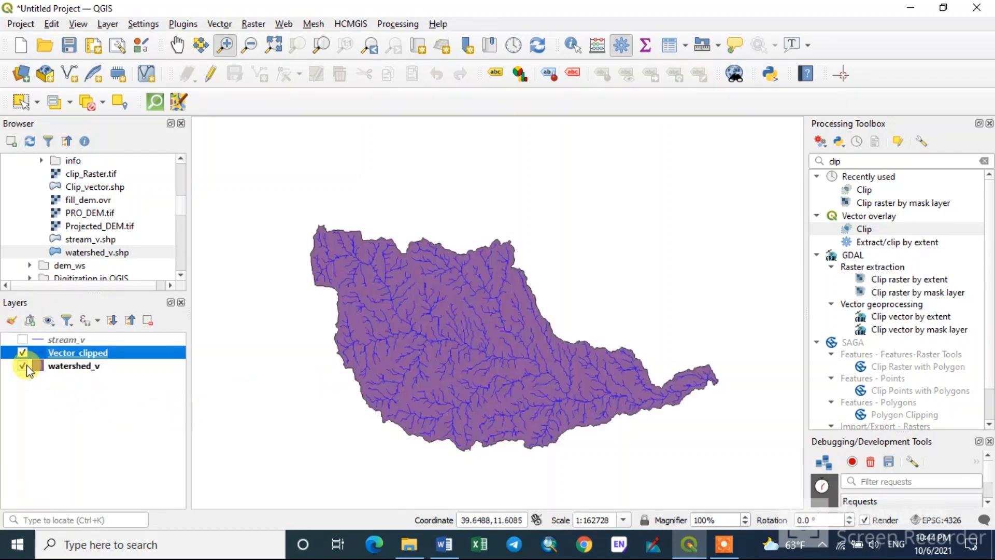
left_click(23, 366)
left_click(23, 366)
left_click(23, 366)
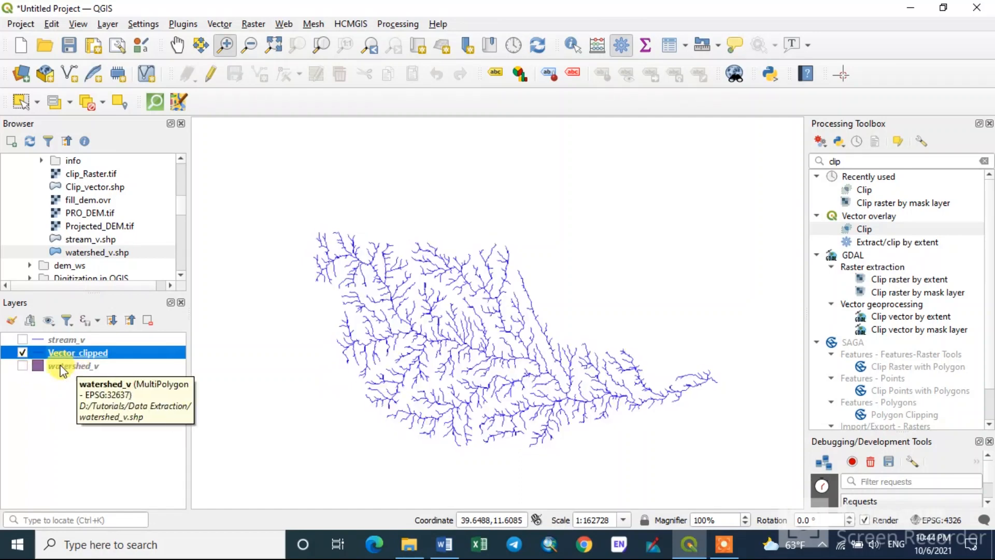
Remove the stream_v and Vector_clipped layers from the project and show the watershed_v layer.
right_click(60, 342)
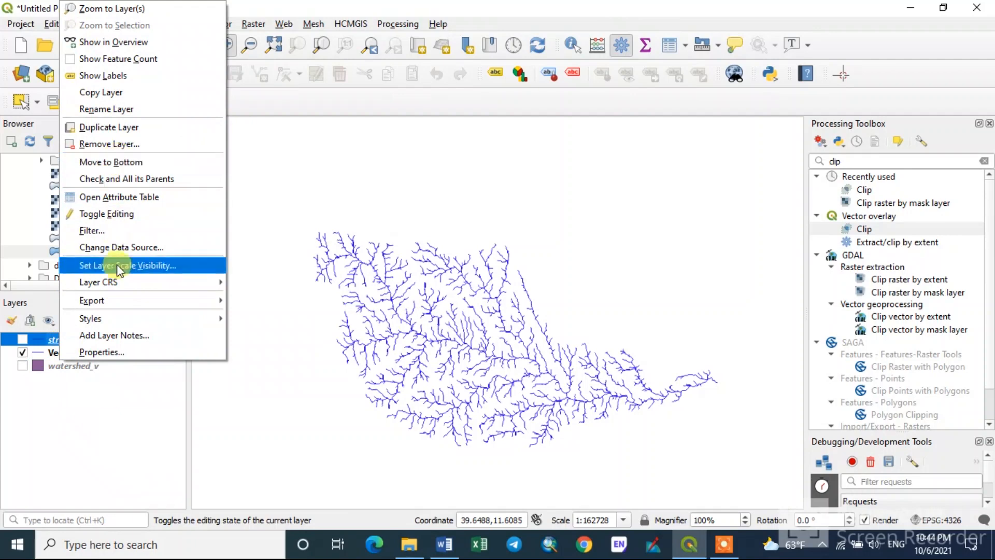
left_click(111, 145)
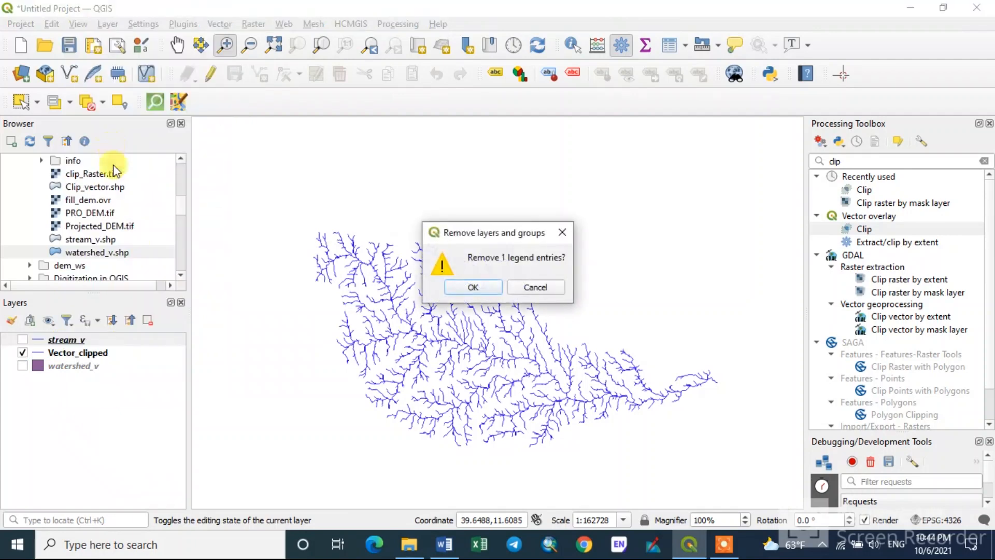
left_click(473, 288)
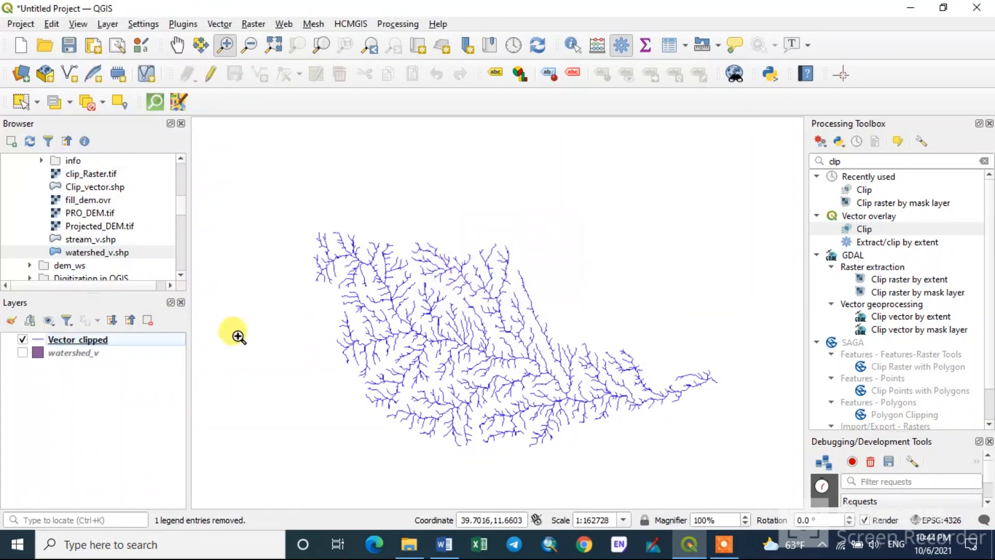
right_click(88, 340)
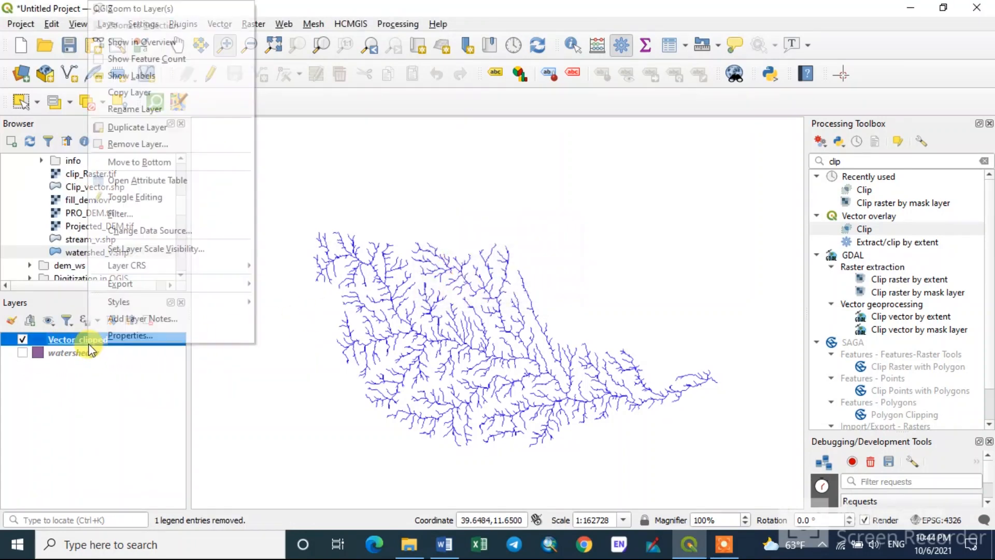
left_click(165, 143)
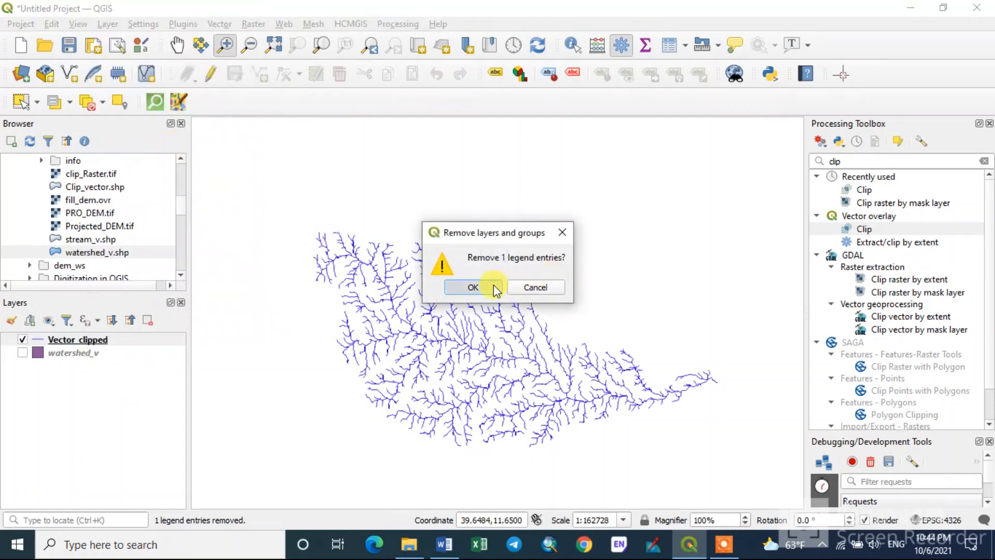
left_click(477, 286)
left_click(22, 340)
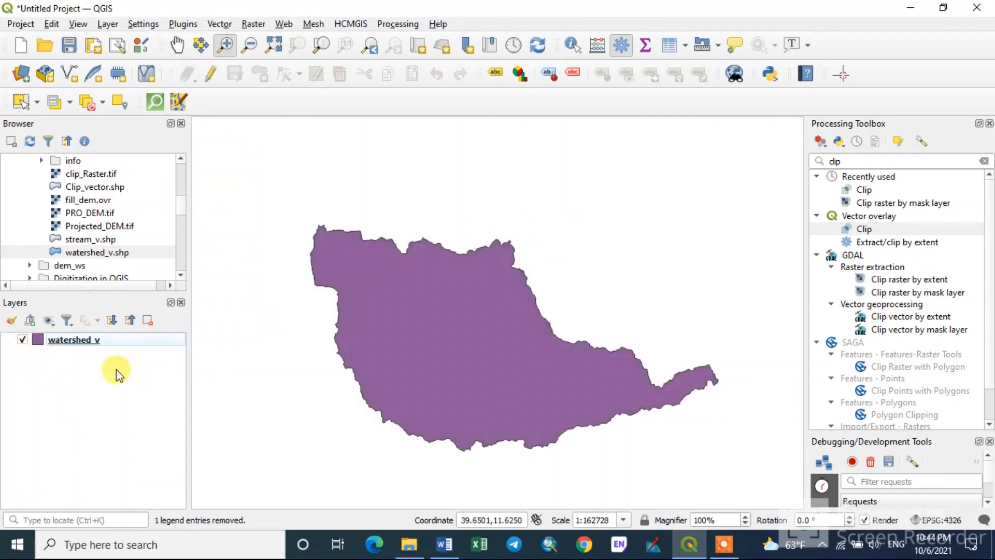
Change the watershed_v fill color to the standard light orange and apply it.
right_click(38, 340)
left_click(66, 334)
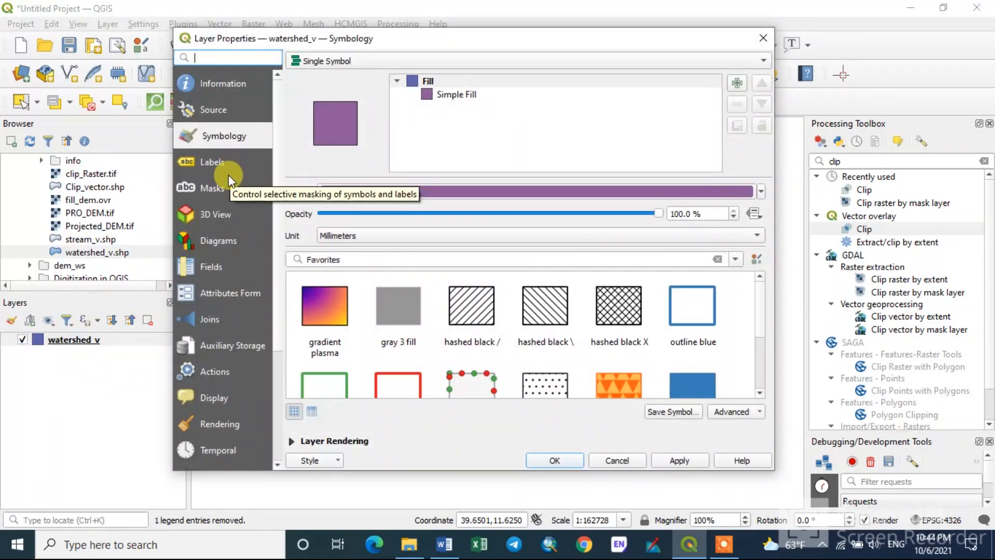
left_click(761, 192)
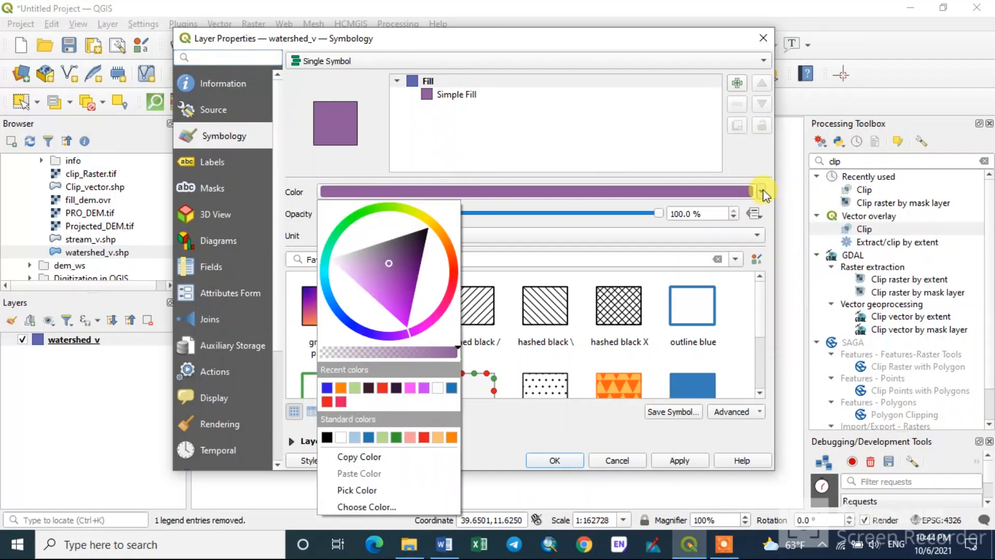
left_click(419, 216)
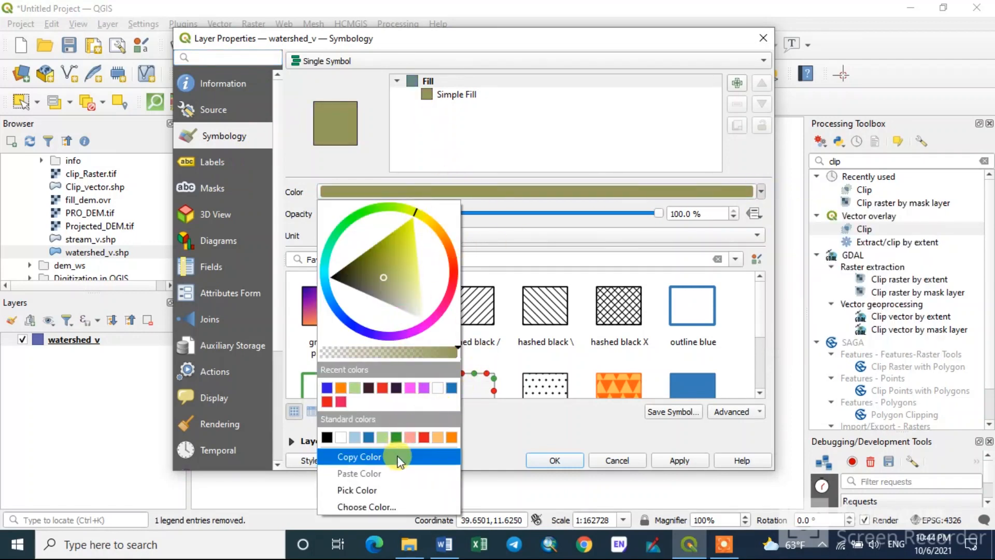
left_click(437, 438)
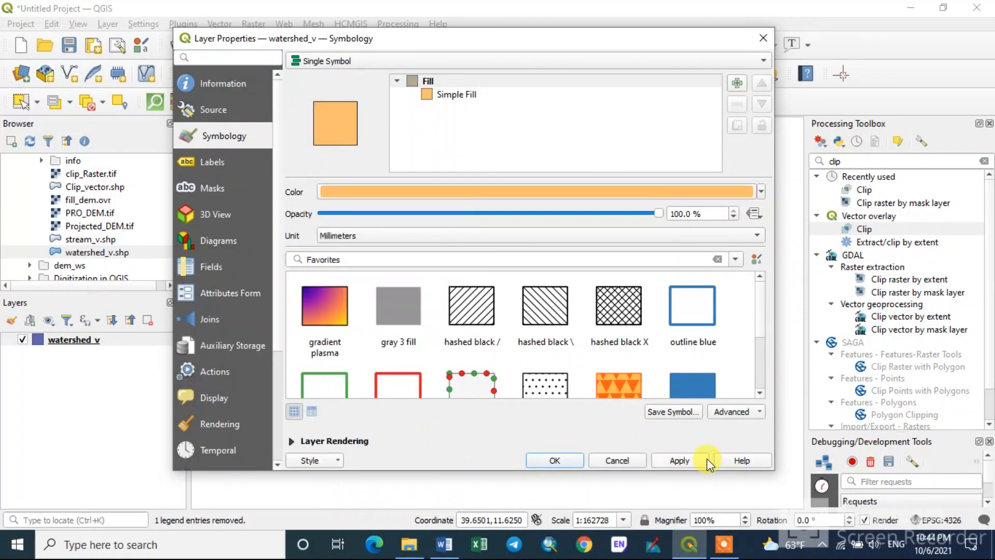
left_click(679, 460)
left_click(549, 460)
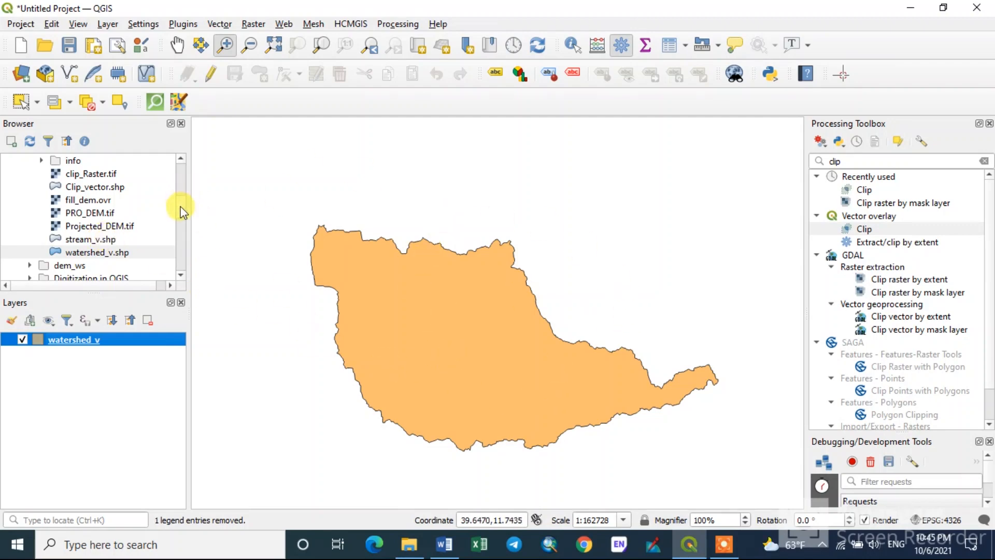
Add the 37P_20200101-20210101.tif raster from the LULC 2020 ESRI folder to the map and view its coverage.
scroll(181, 189, "up", 10)
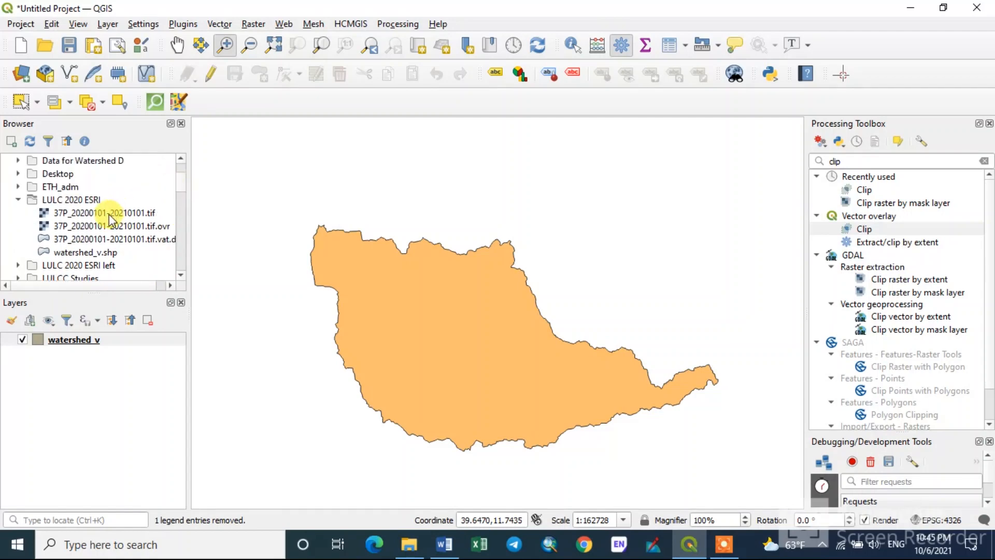
left_click_drag(110, 218, 422, 306)
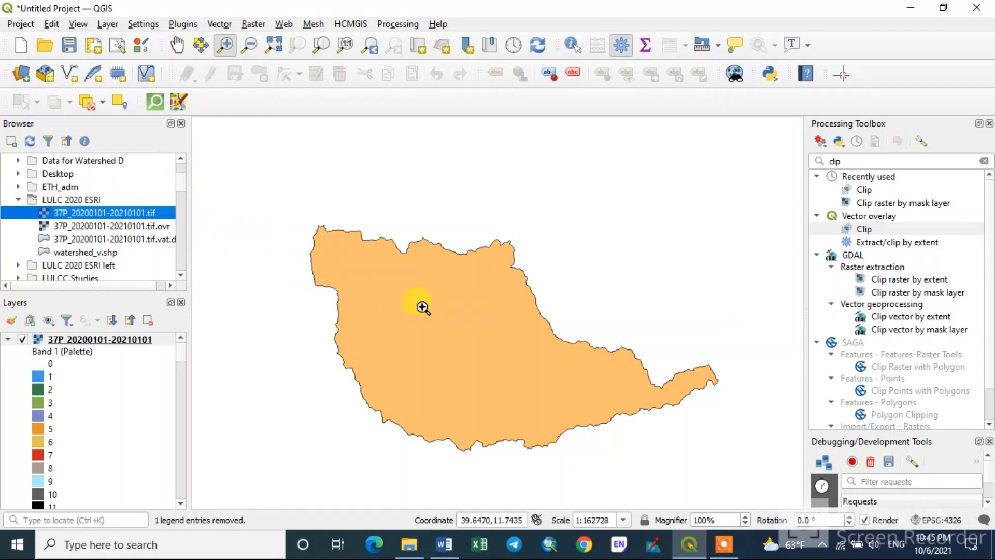
scroll(401, 339, "down", 3)
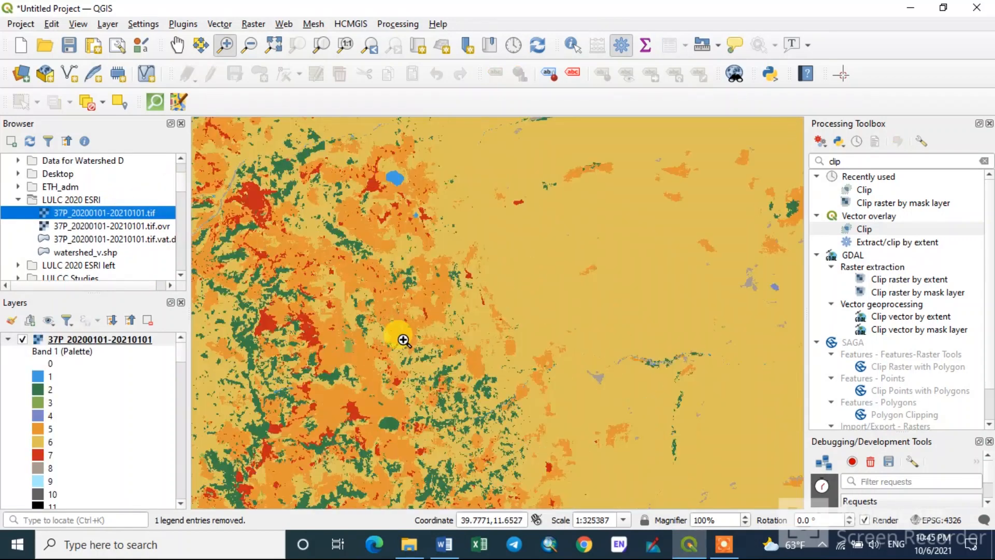
scroll(403, 340, "down", 2)
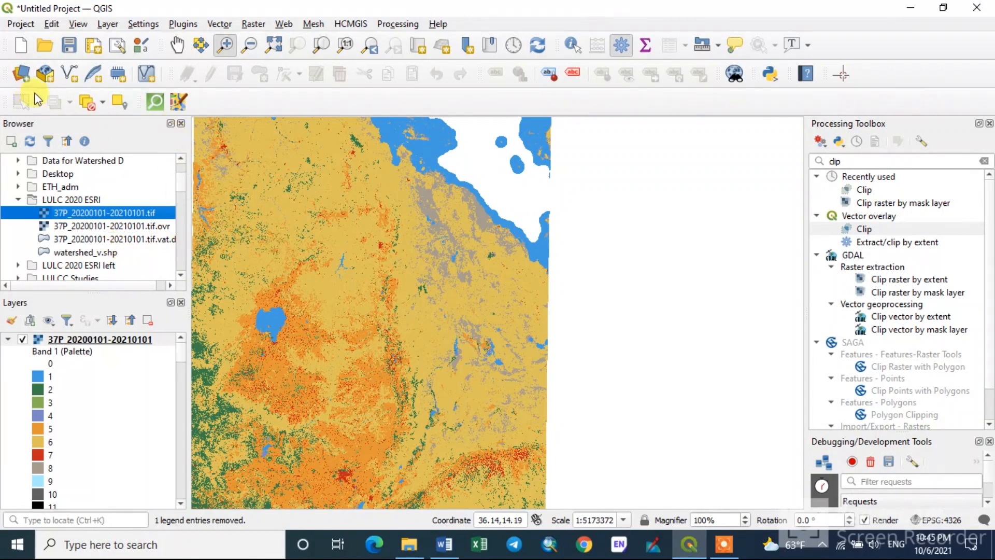
left_click_drag(270, 243, 474, 401)
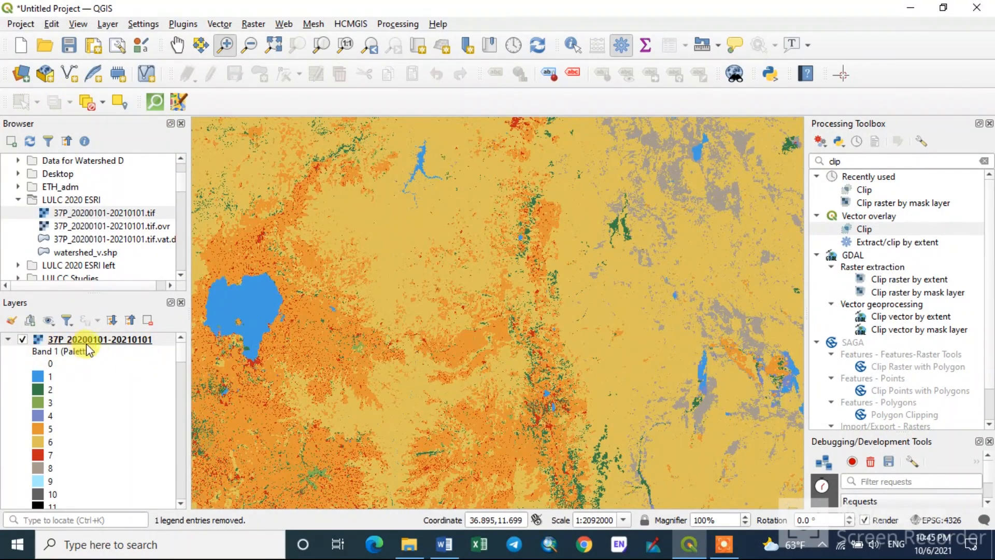
left_click_drag(182, 349, 179, 496)
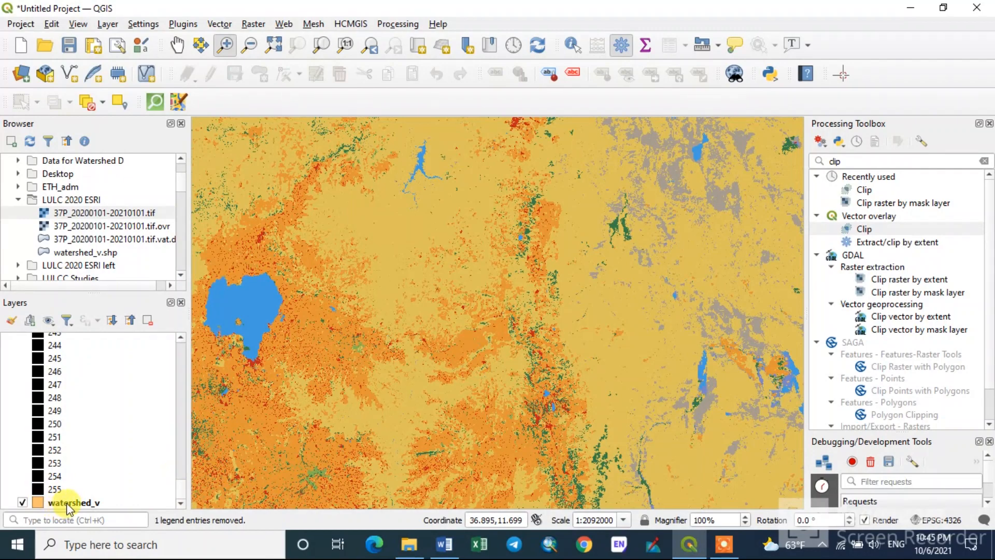
left_click_drag(68, 506, 79, 336)
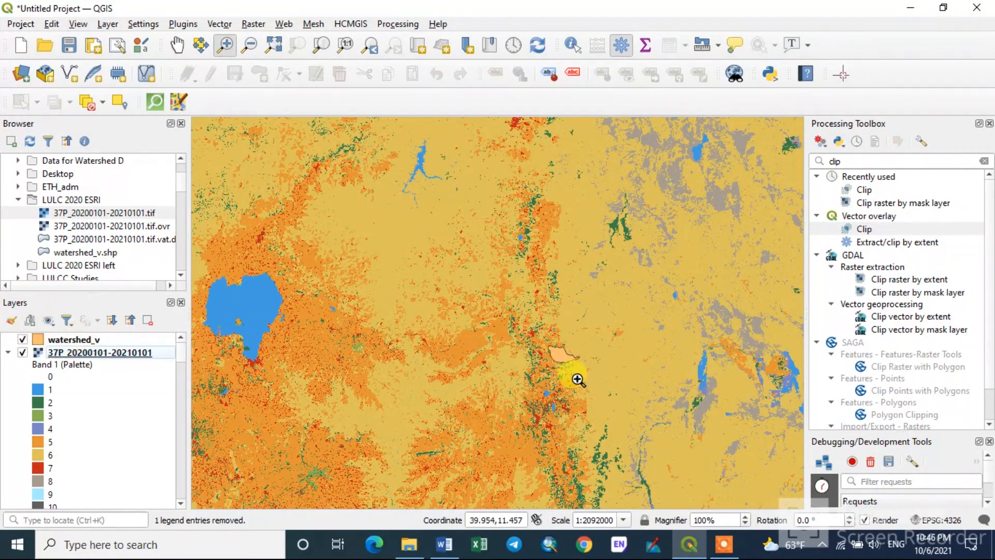
left_click_drag(525, 322, 596, 396)
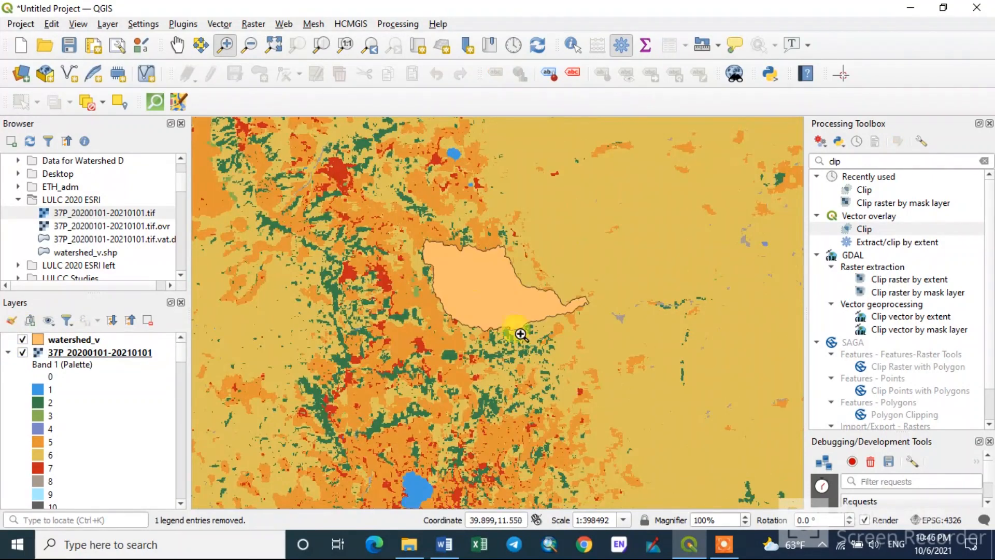
left_click_drag(382, 204, 602, 406)
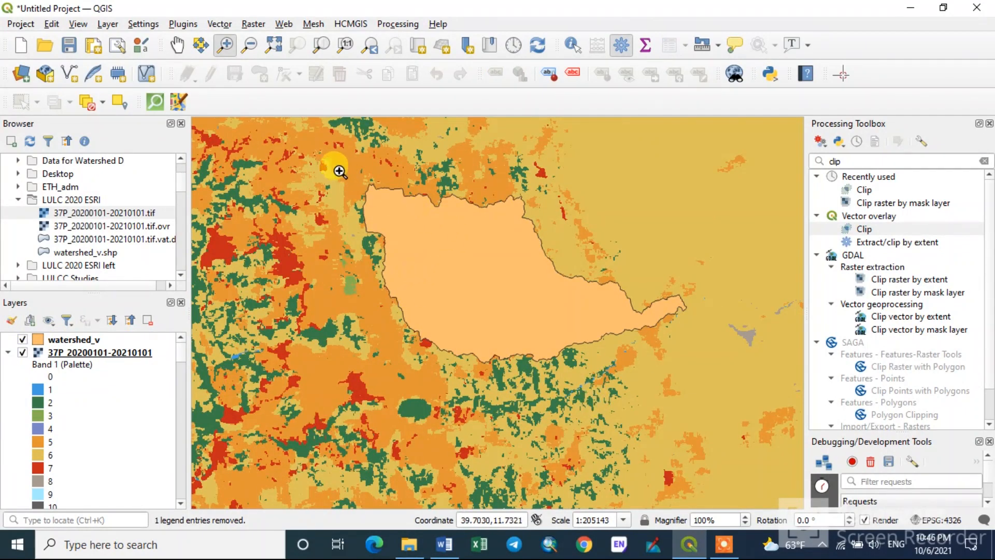
left_click_drag(336, 168, 732, 412)
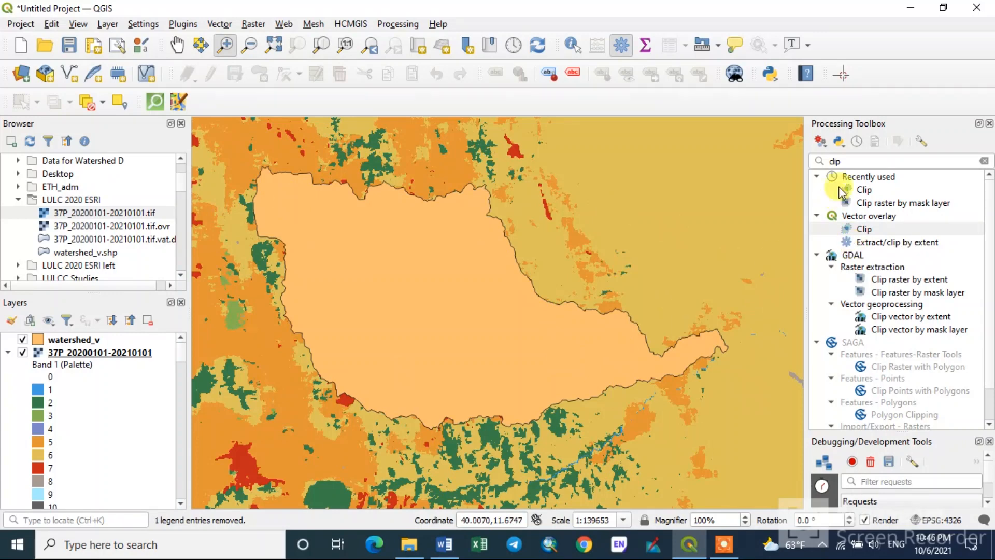
double_click(827, 163)
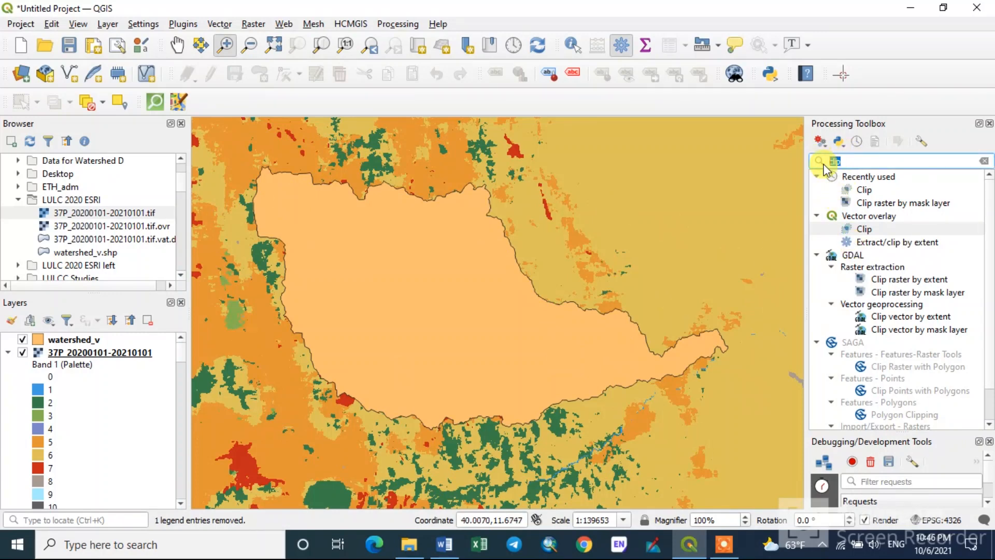
key("BackSpace")
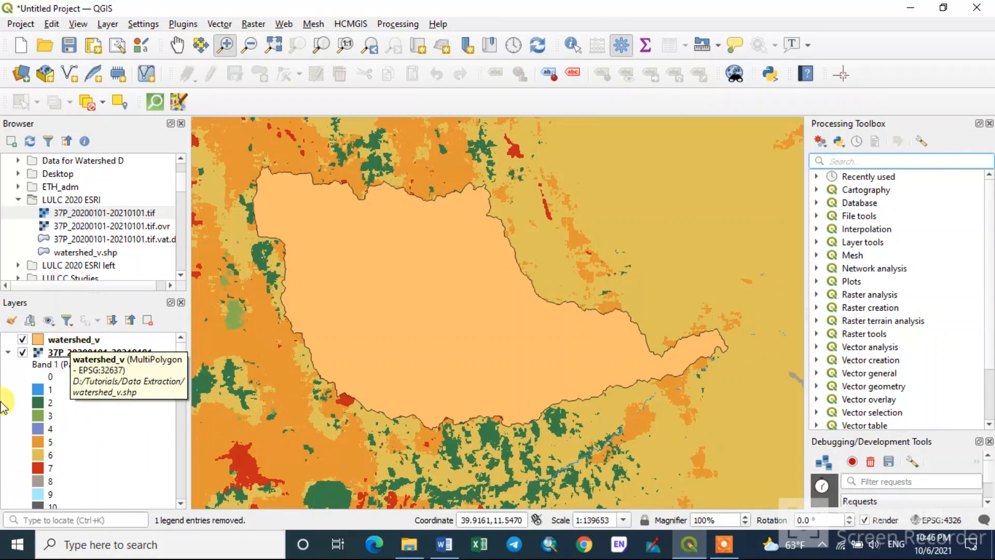
right_click(72, 354)
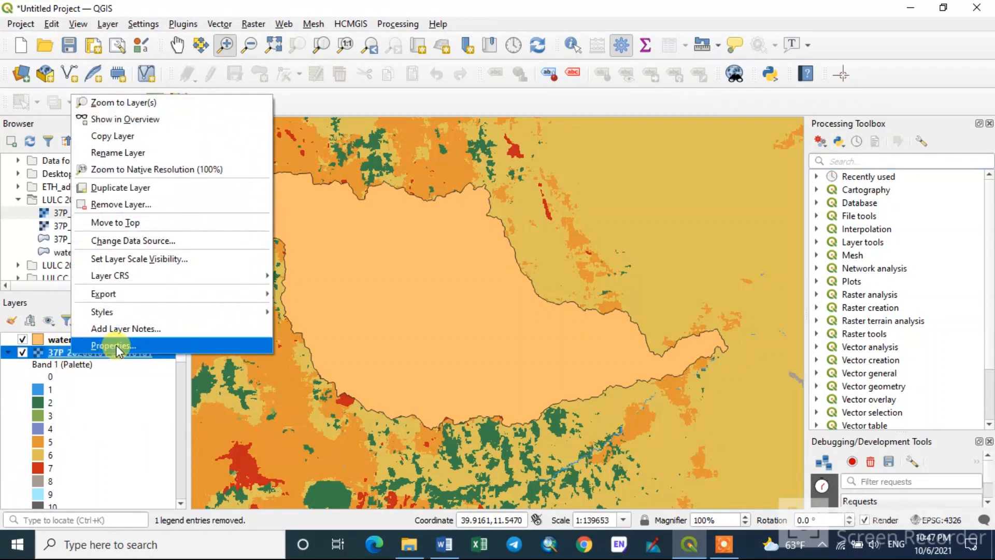
left_click(117, 348)
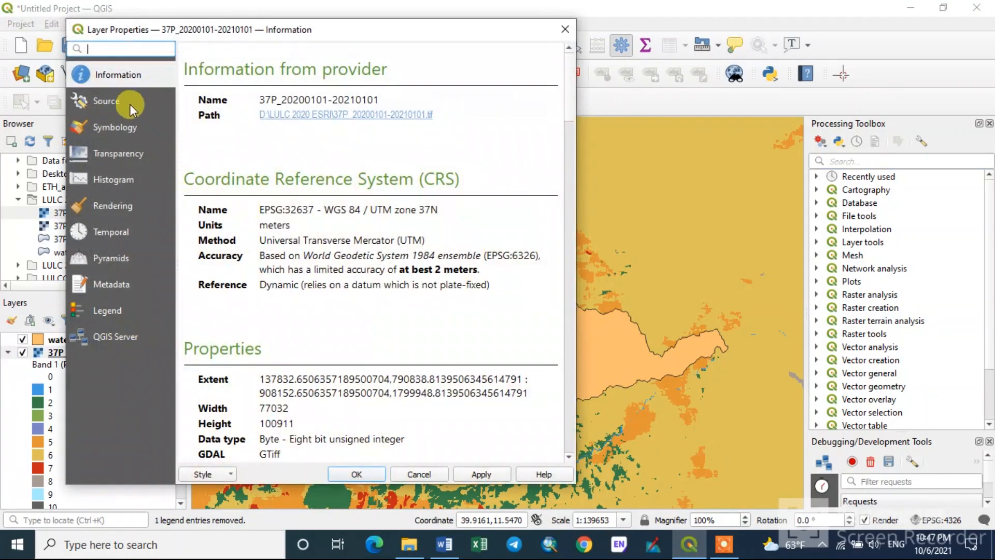
left_click(102, 76)
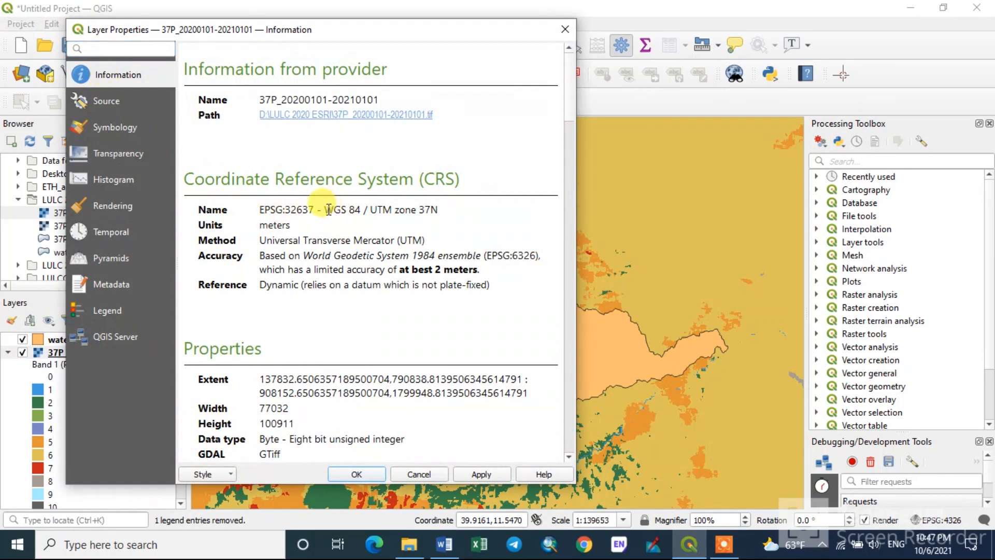
left_click_drag(445, 211, 319, 209)
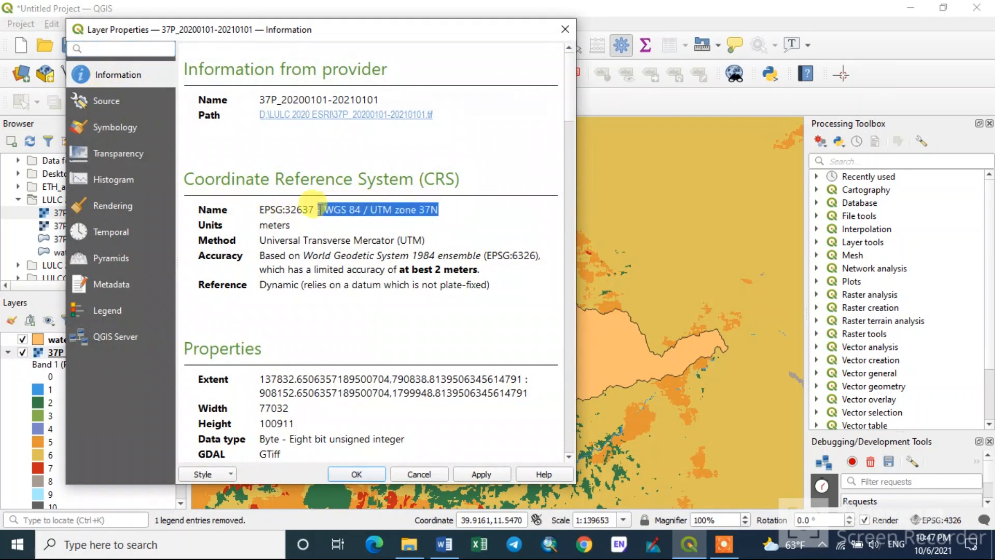
left_click(565, 29)
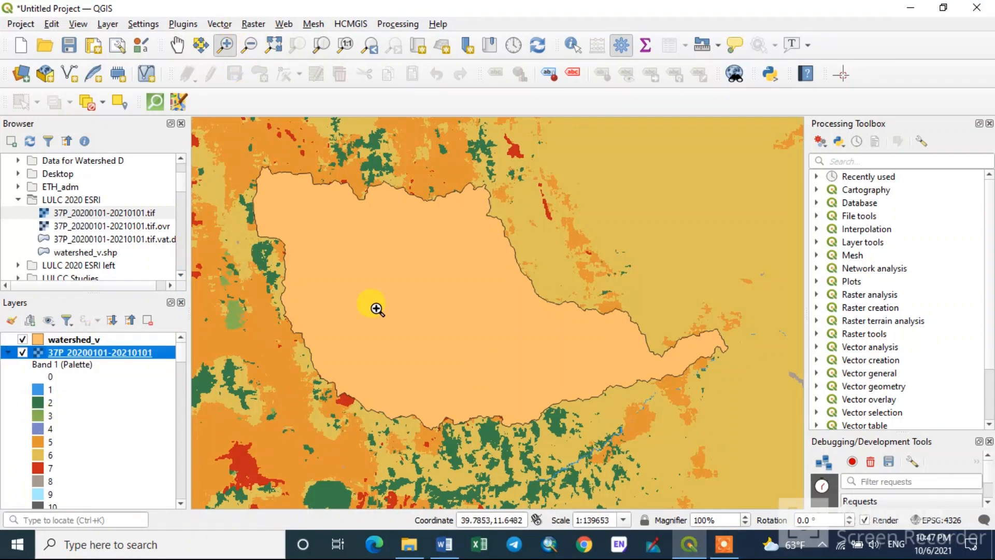
left_click(247, 25)
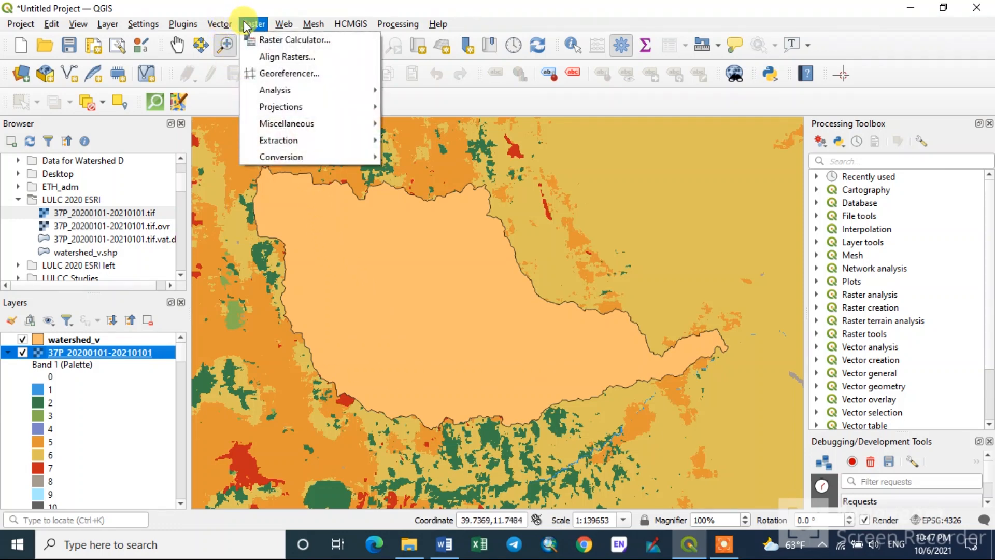
mouse_move(284, 140)
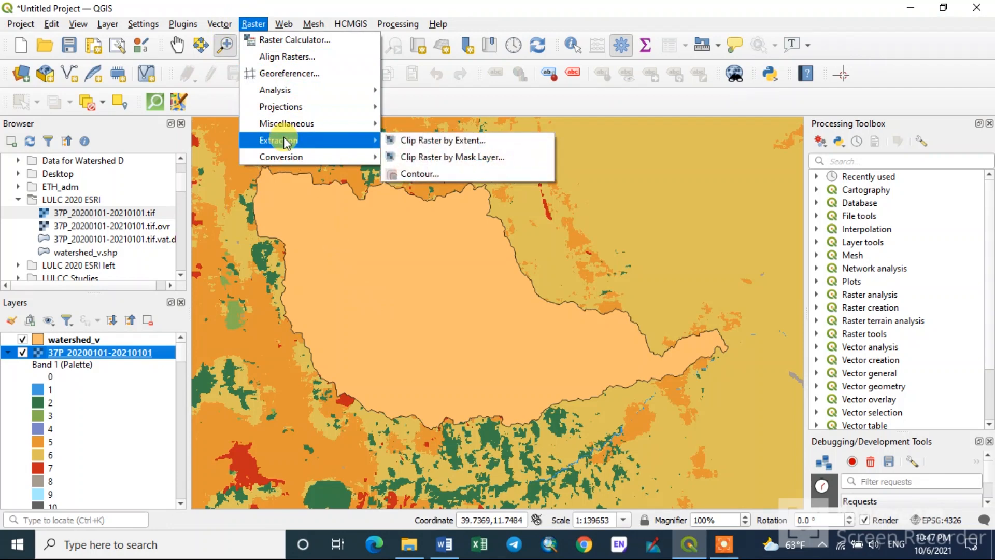
left_click(445, 163)
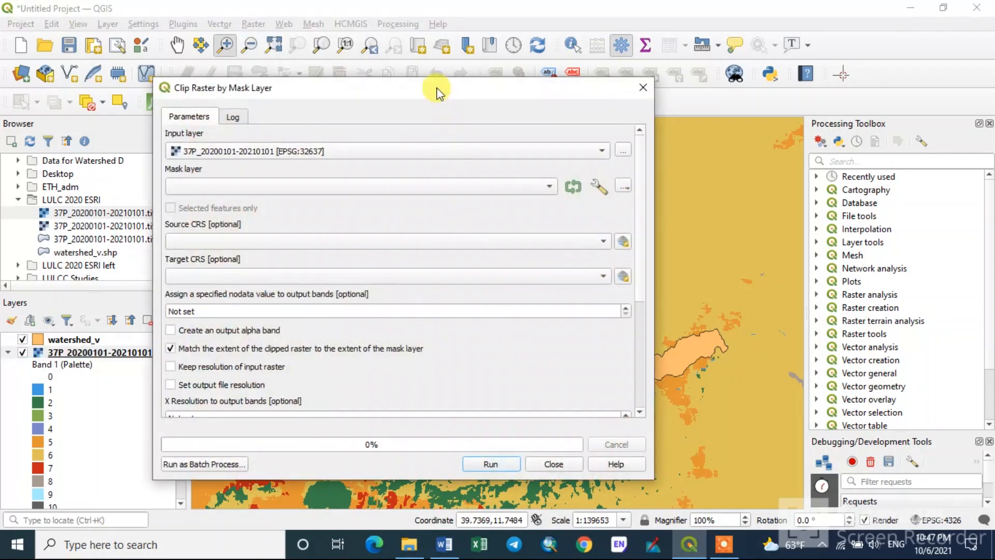
left_click_drag(437, 87, 488, 113)
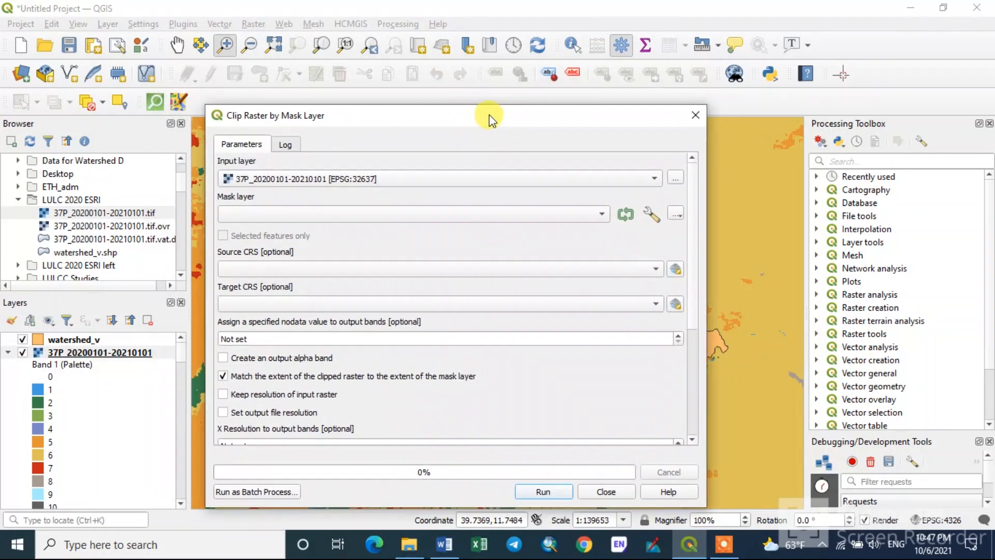
left_click_drag(550, 124, 511, 117)
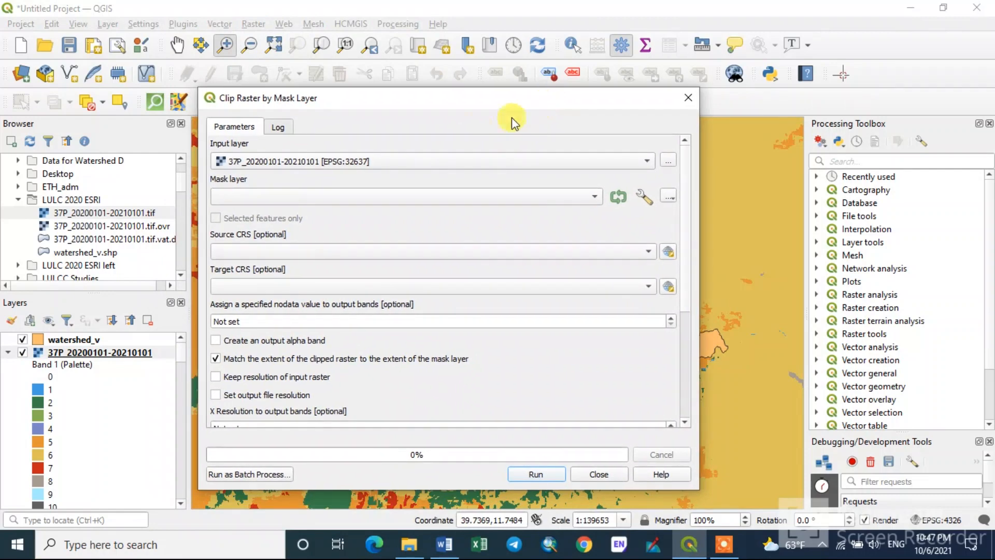
left_click(689, 99)
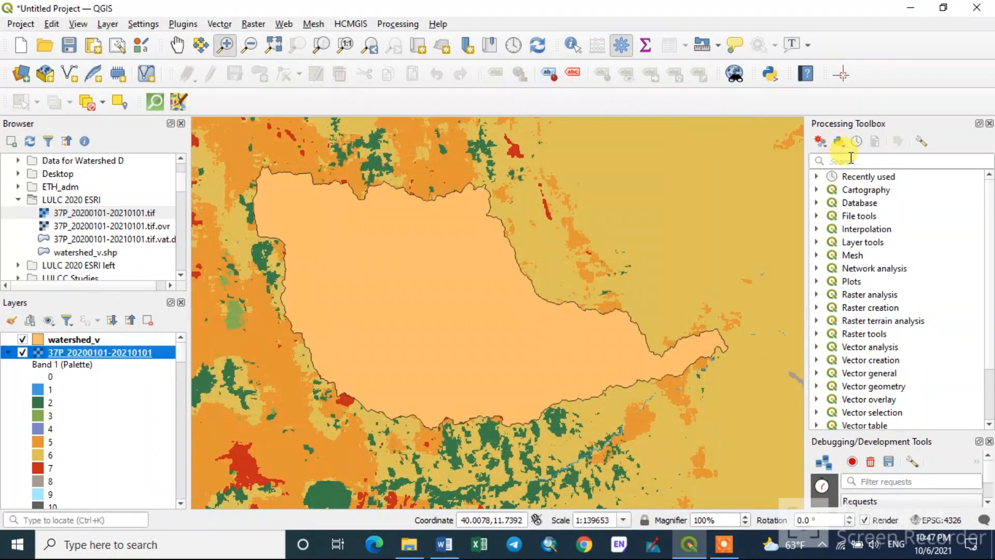
Search the processing tools for "clip" and open the GDAL Clip raster by mask layer tool.
left_click(852, 159)
type("clip")
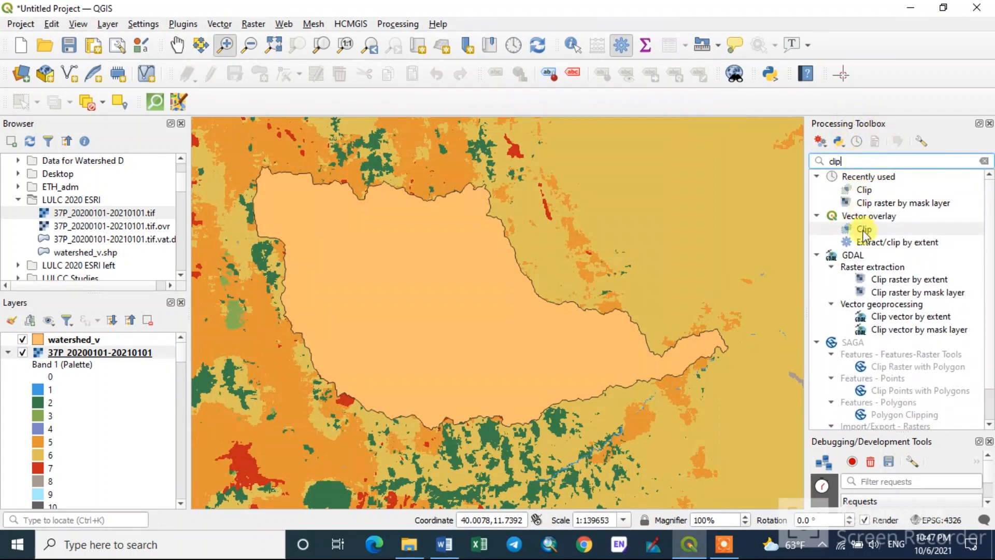
double_click(927, 292)
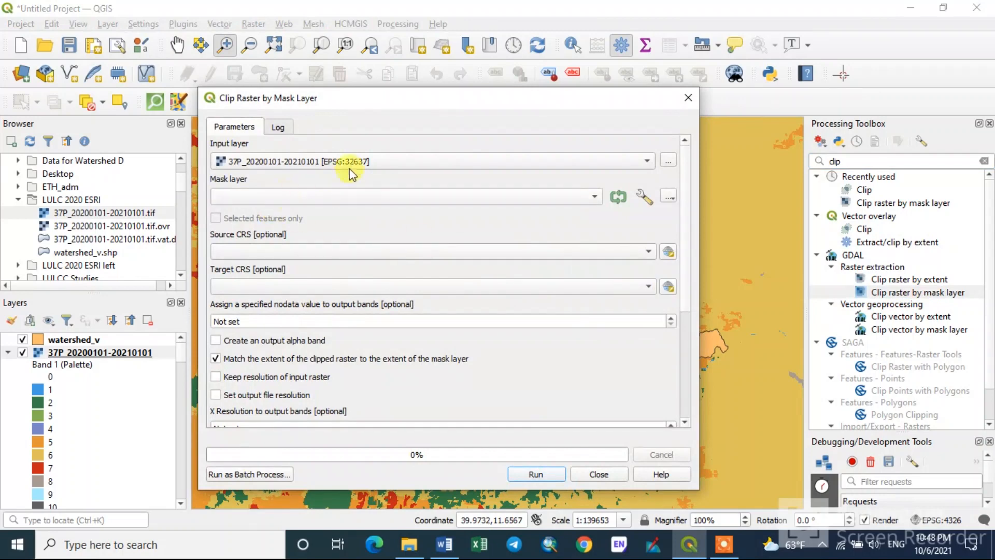
left_click_drag(405, 98, 400, 68)
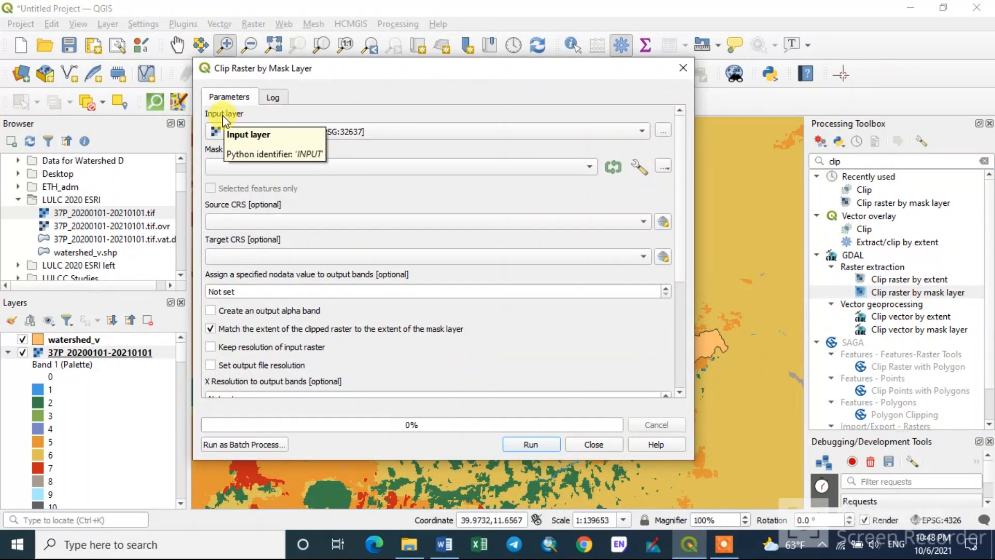
left_click(425, 132)
left_click(424, 132)
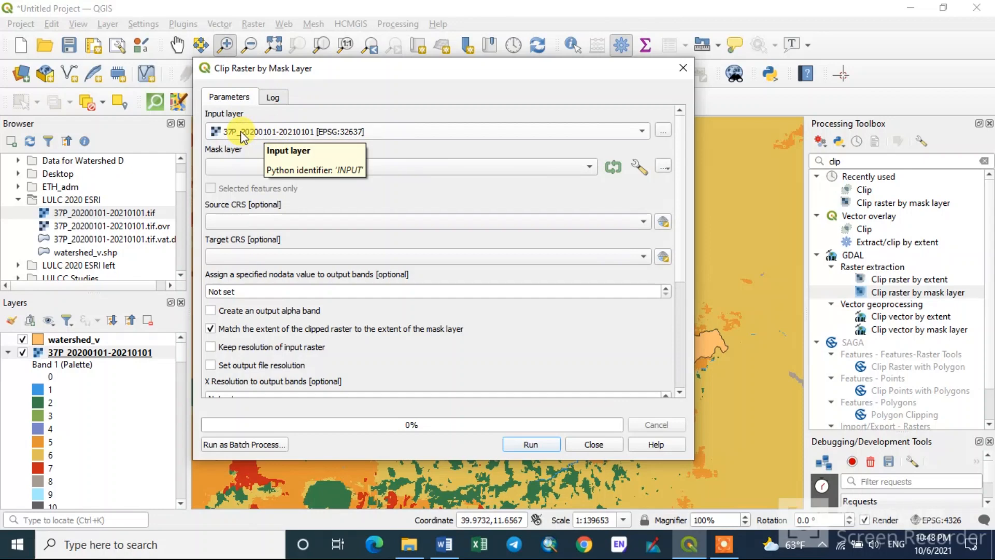
left_click(364, 133)
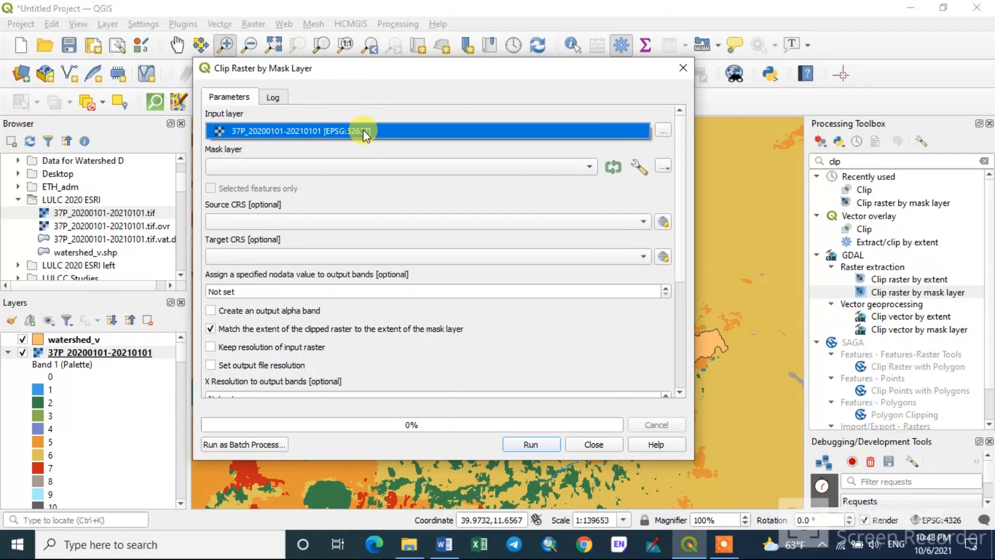
left_click(276, 127)
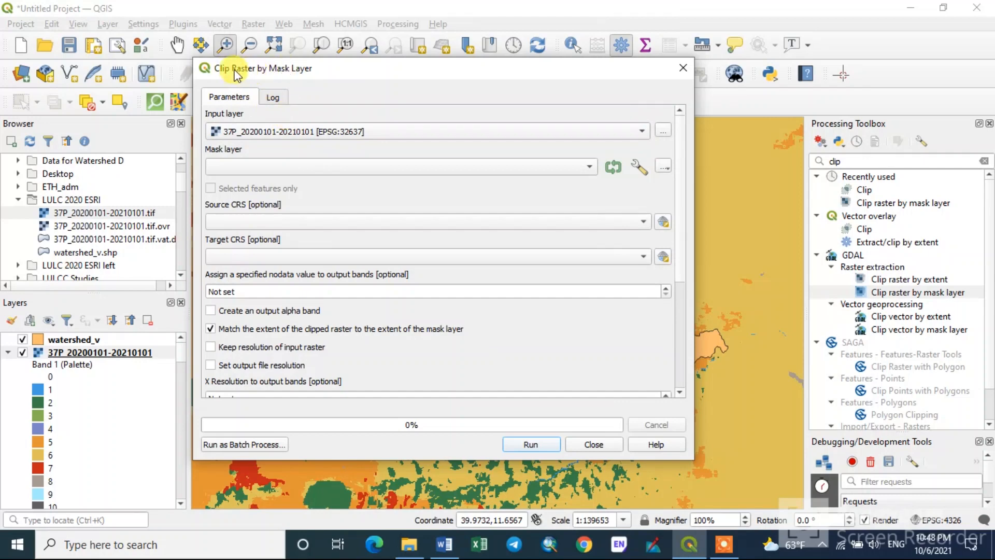
left_click(356, 131)
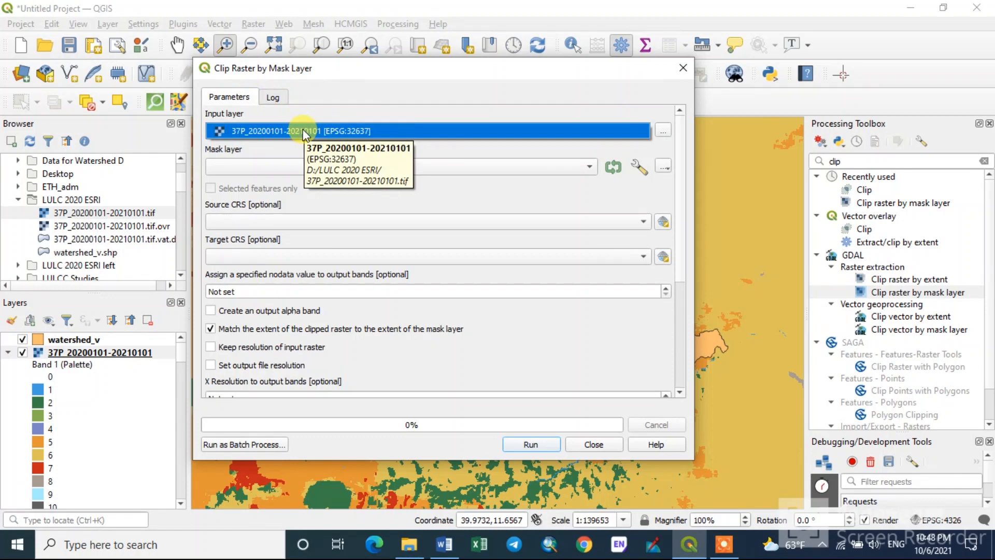
left_click(285, 130)
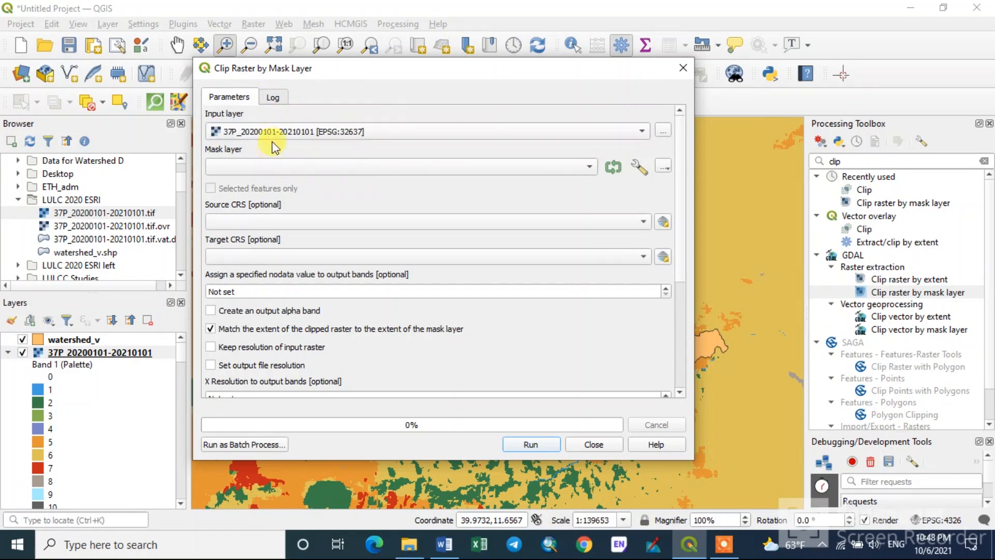
left_click(275, 129)
left_click(274, 129)
left_click(589, 164)
left_click(301, 167)
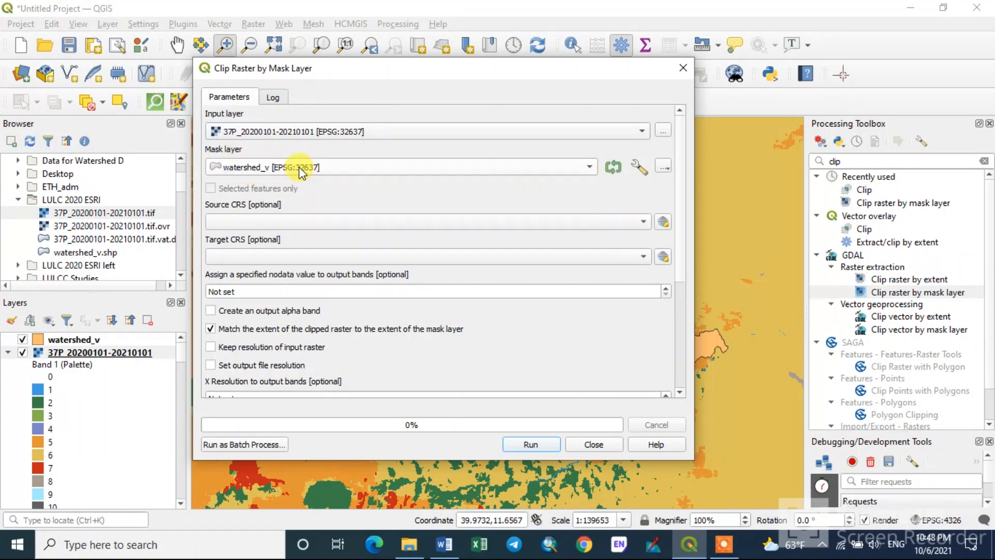
Set the clip's source CRS to EPSG:32637 - WGS 84 / UTM zone 37N.
left_click_drag(506, 68, 456, 62)
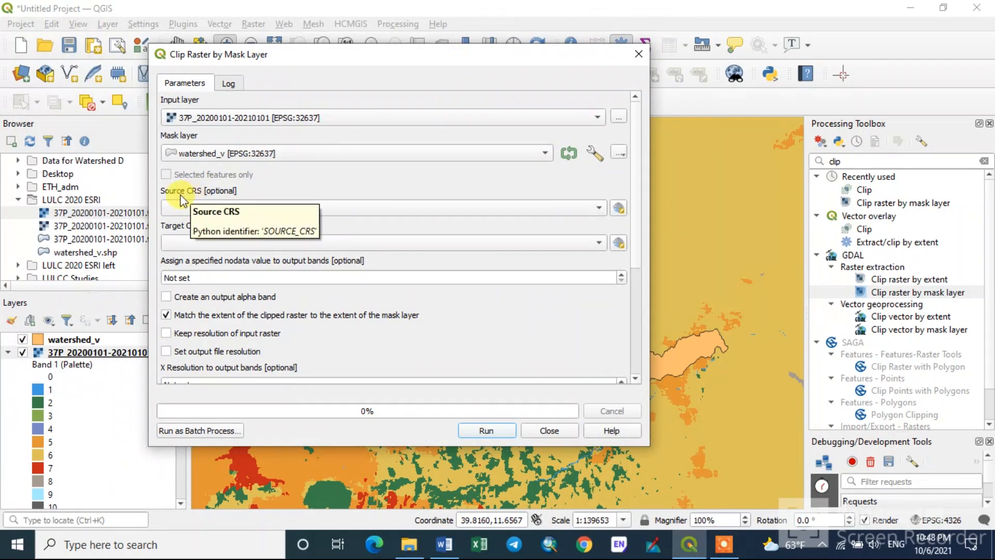
left_click(599, 208)
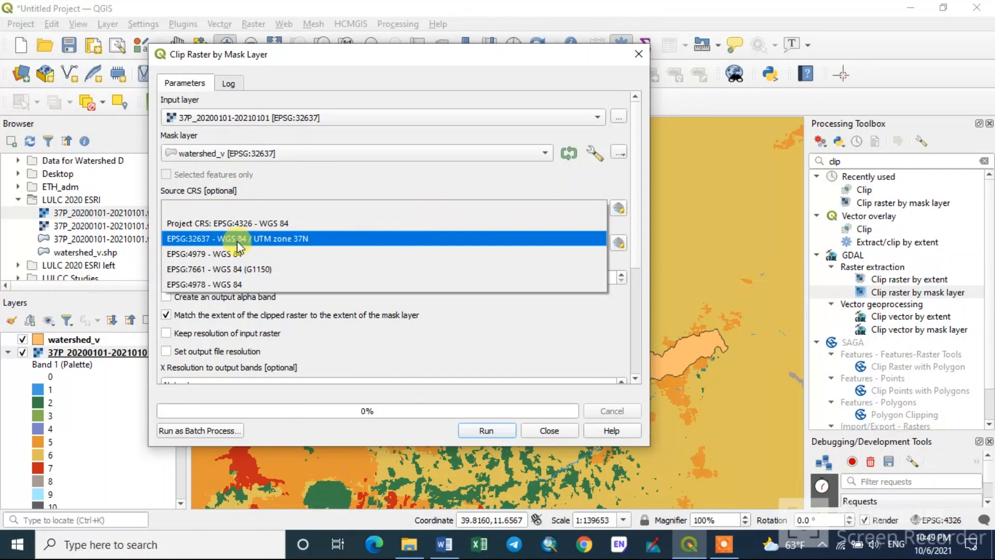
left_click(295, 247)
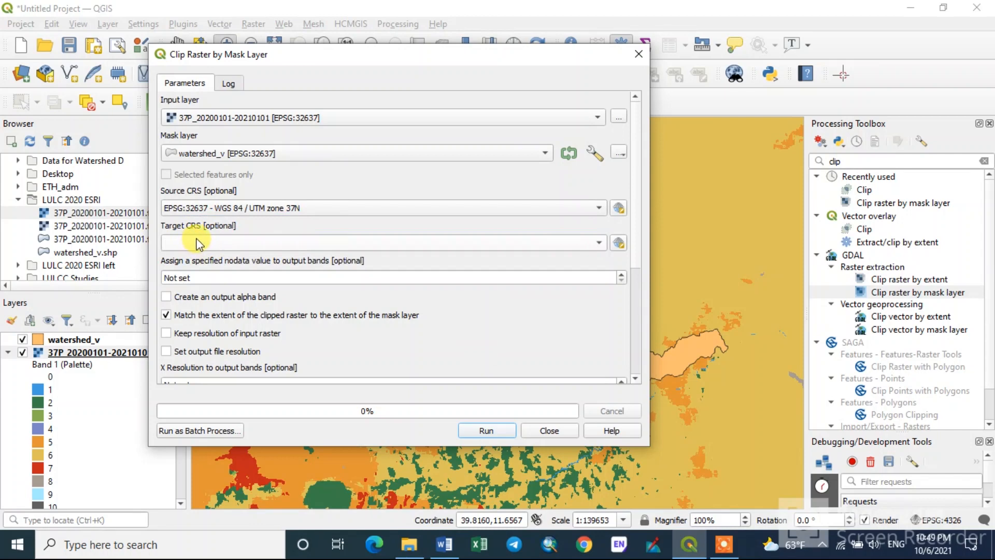
Set the clip's target CRS to EPSG:32637 - WGS 84 / UTM zone 37N and the output nodata value to 0.
left_click(597, 243)
left_click(355, 272)
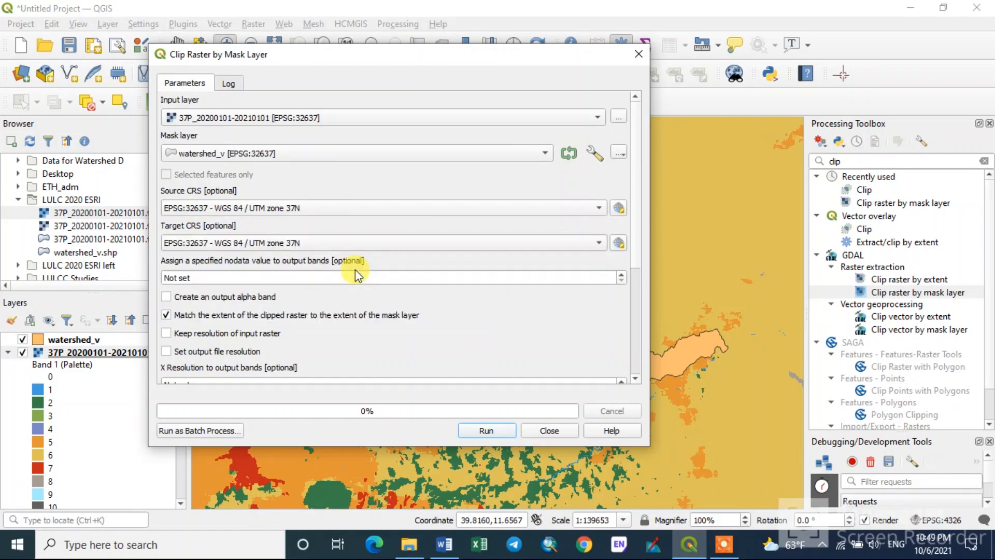
left_click_drag(438, 58, 451, 31)
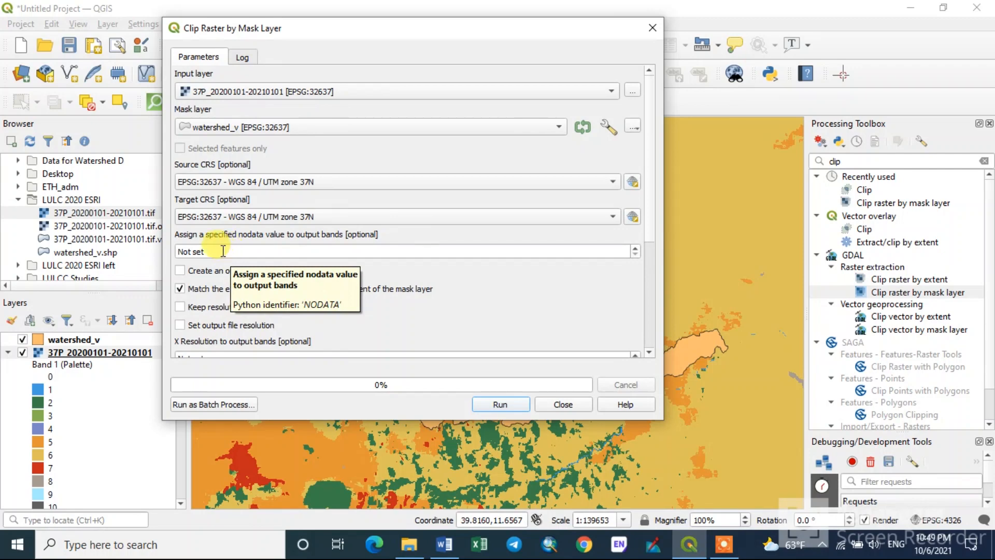
left_click_drag(223, 251, 172, 254)
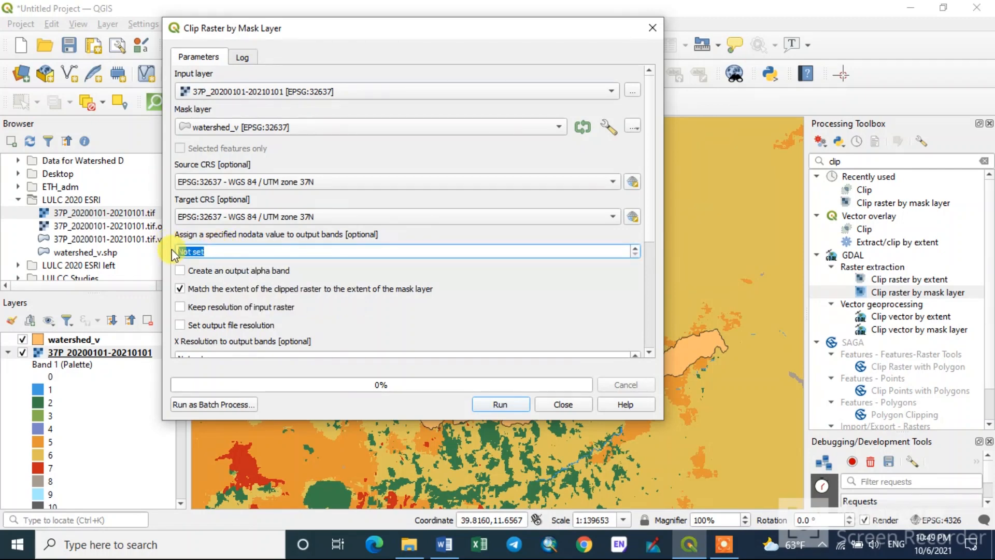
type("0")
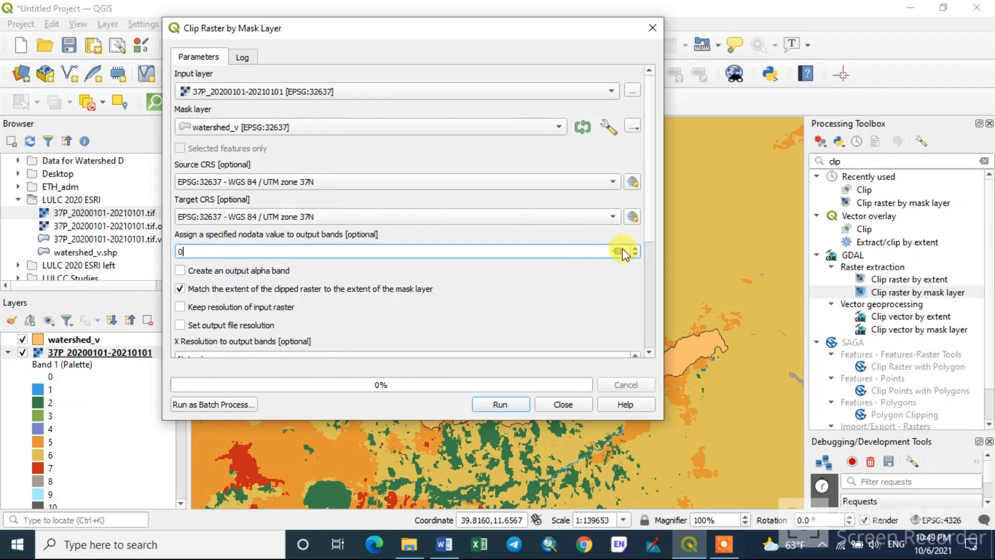
left_click_drag(649, 220, 655, 284)
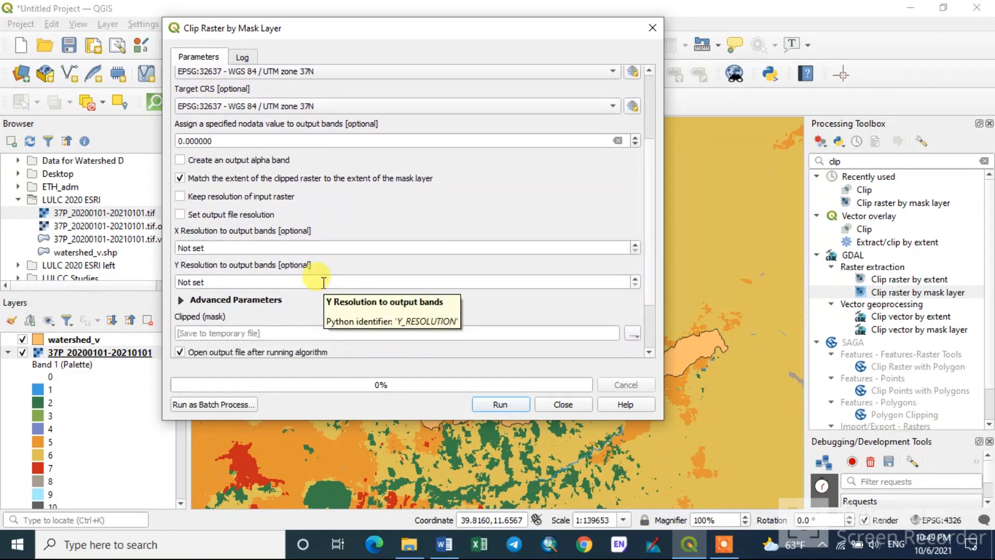
left_click(203, 248)
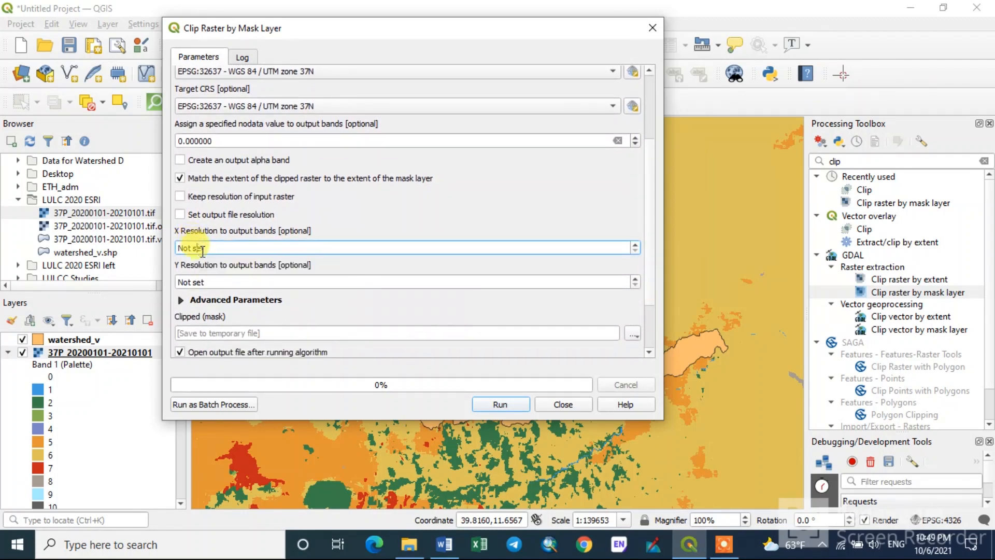
left_click(204, 282)
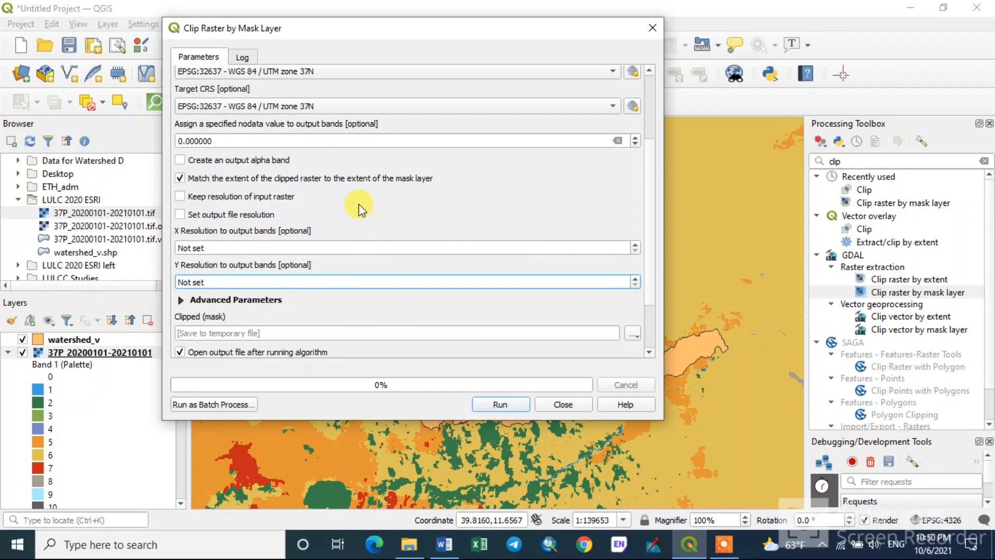
left_click(179, 197)
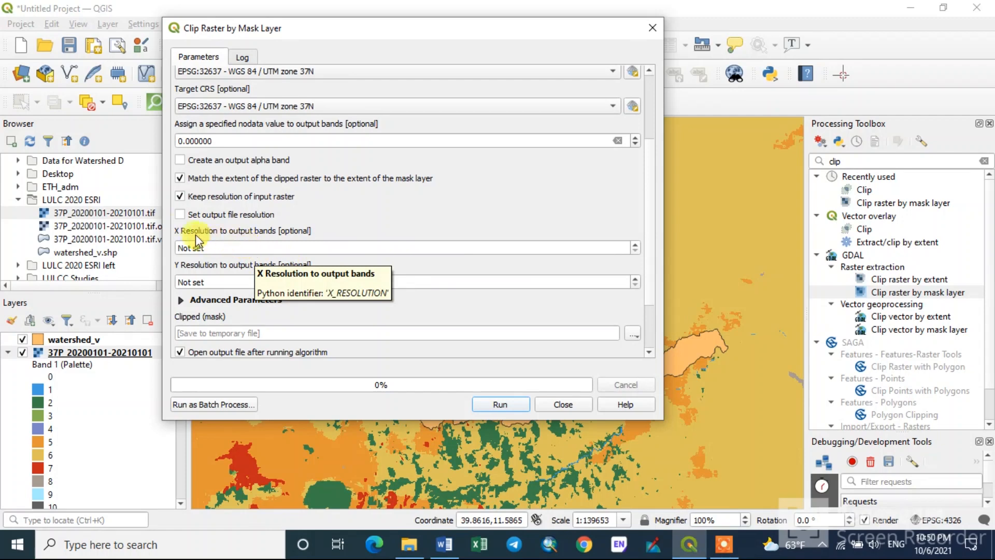
left_click(180, 196)
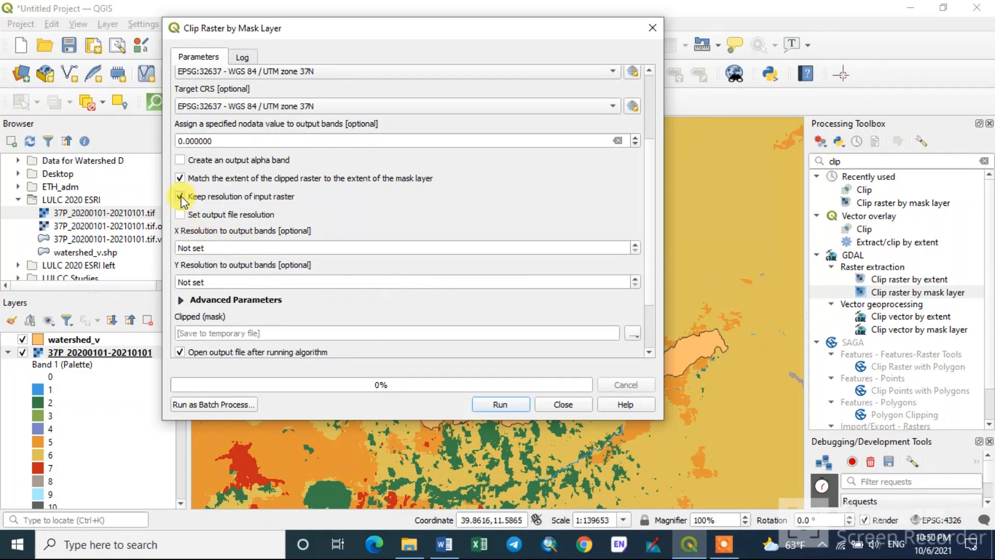
Set both the X and Y resolution of the output bands to 10.
left_click(207, 247)
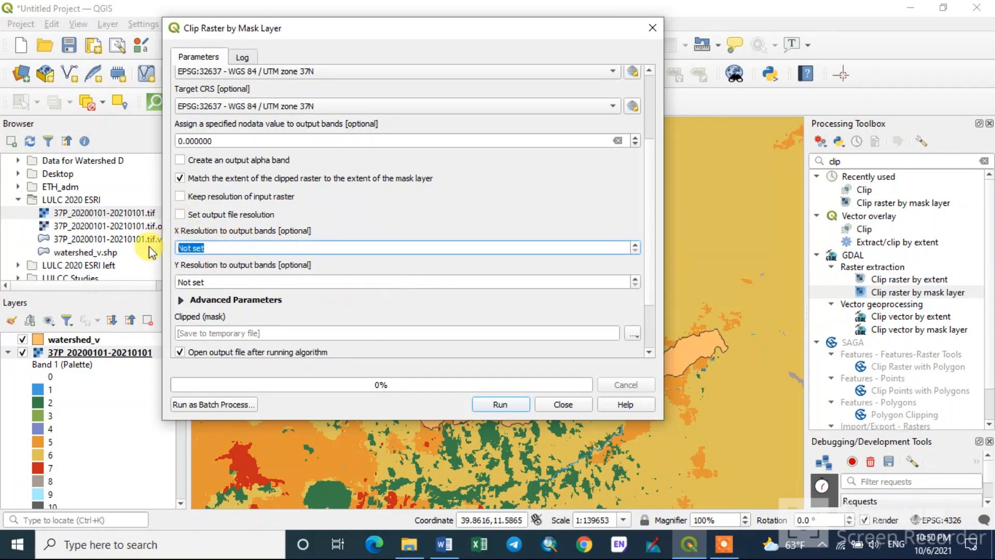
type("10")
left_click(233, 282)
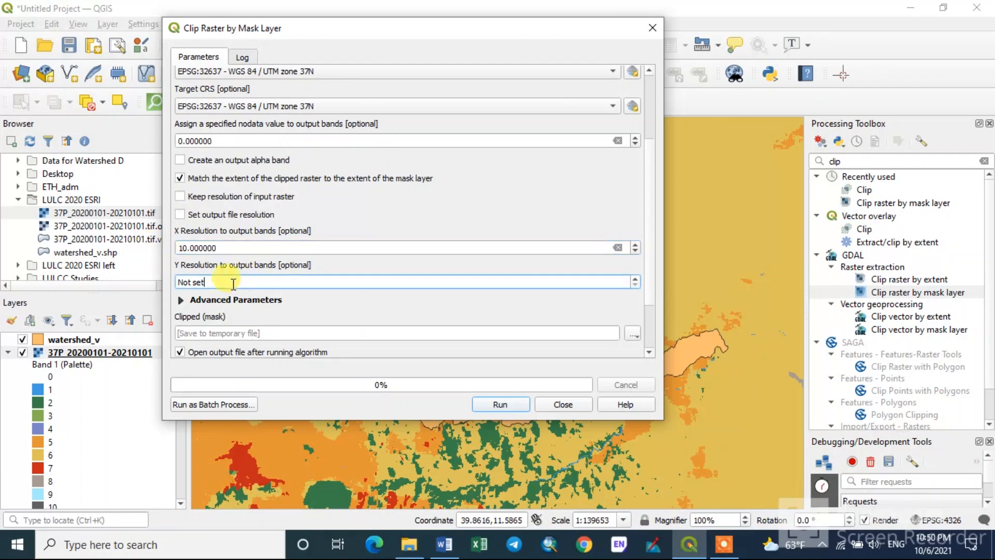
left_click_drag(234, 282, 163, 279)
type("10")
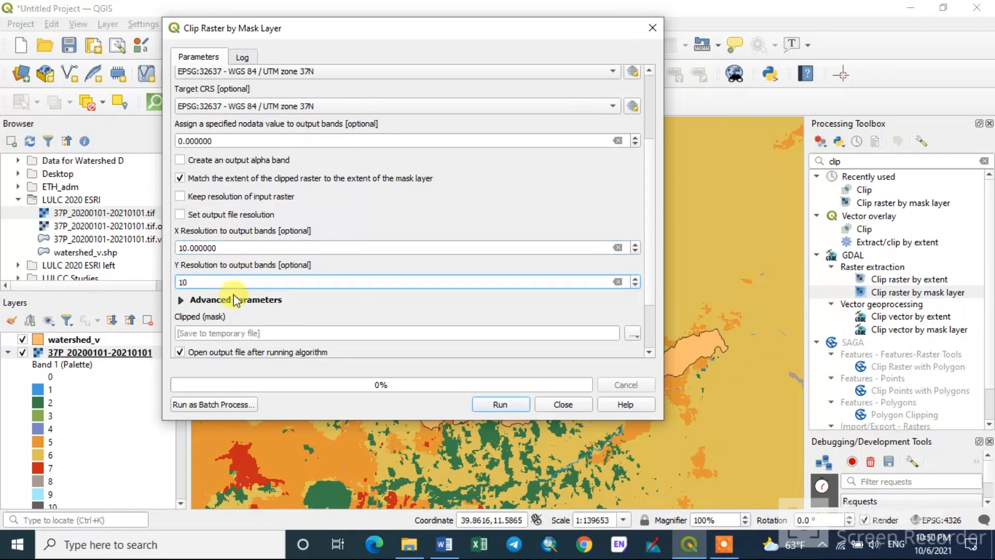
left_click(324, 317)
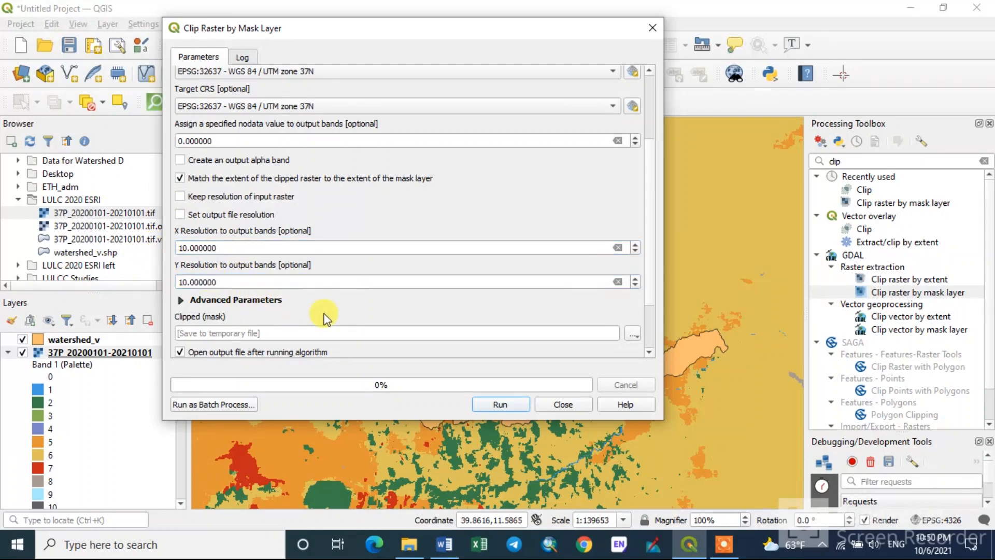
Clear the X and Y output resolutions and keep the resolution of the input raster instead.
left_click_drag(262, 281, 148, 282)
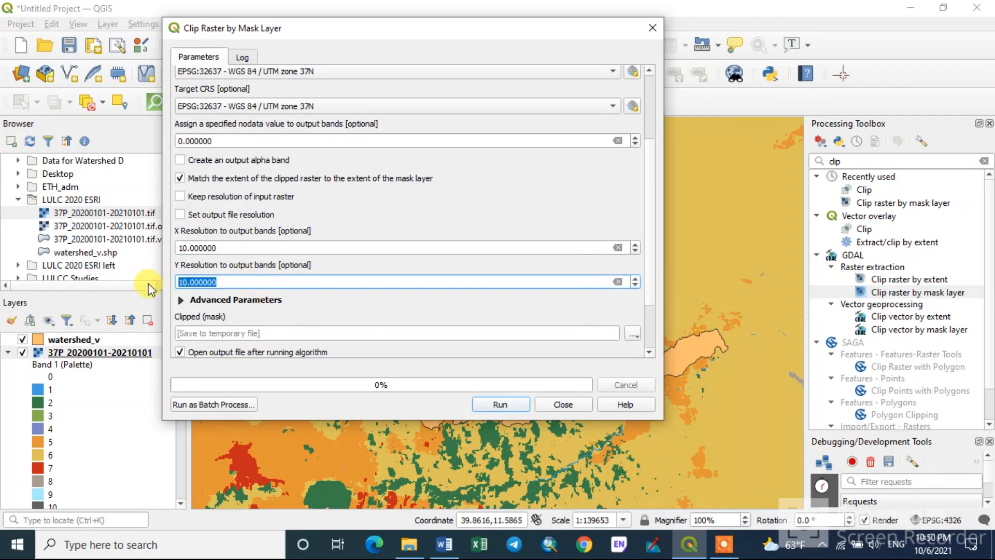
key("BackSpace")
left_click_drag(223, 248, 173, 248)
left_click(173, 248)
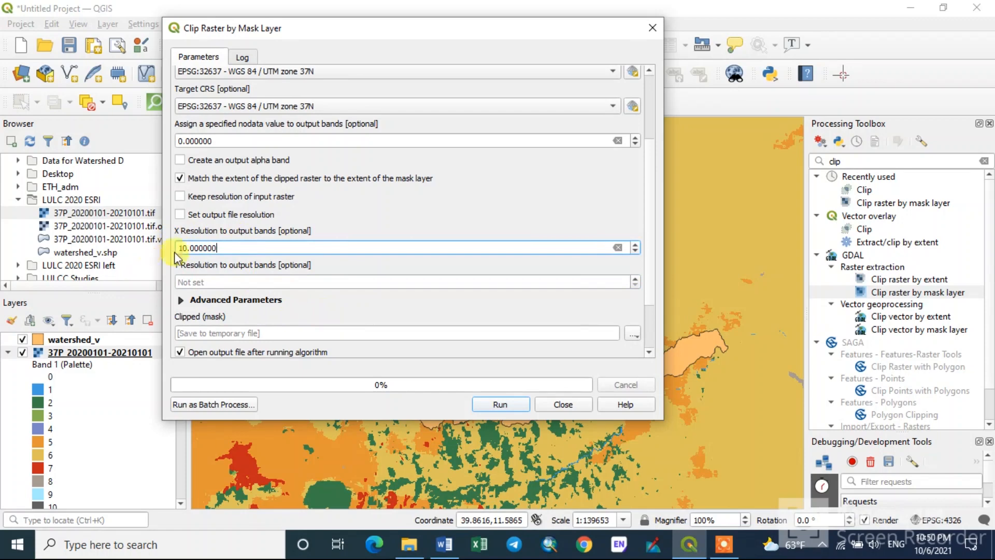
left_click_drag(244, 247, 153, 251)
key("BackSpace")
left_click(180, 197)
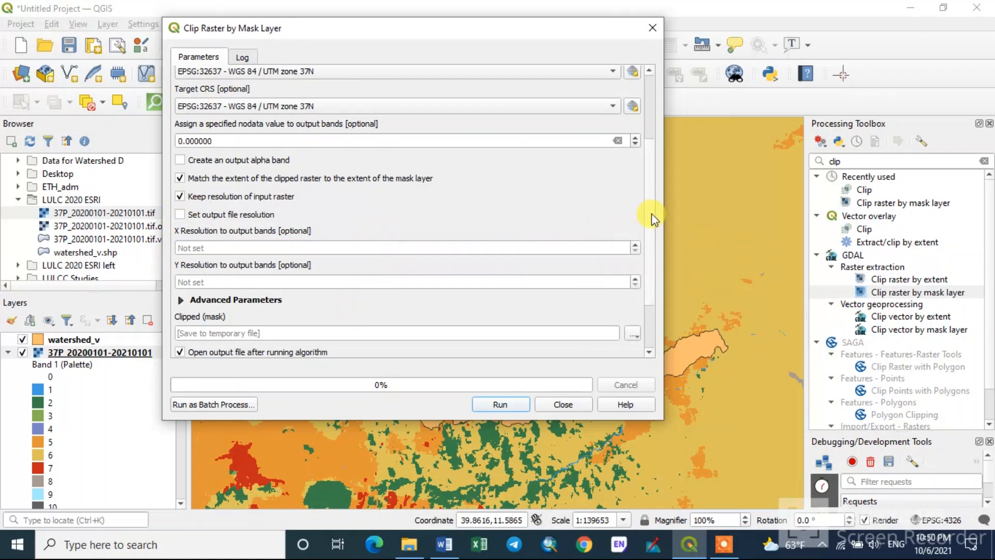
Save the clip output as the TIF file Raster_clipped in the Data Extraction folder and run the clip.
scroll(651, 214, "down", 4)
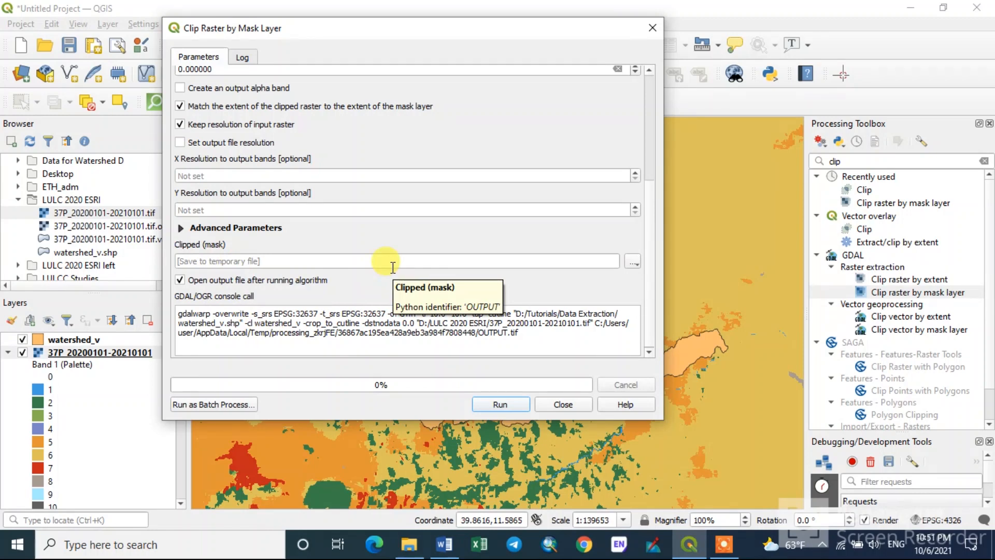
left_click(632, 263)
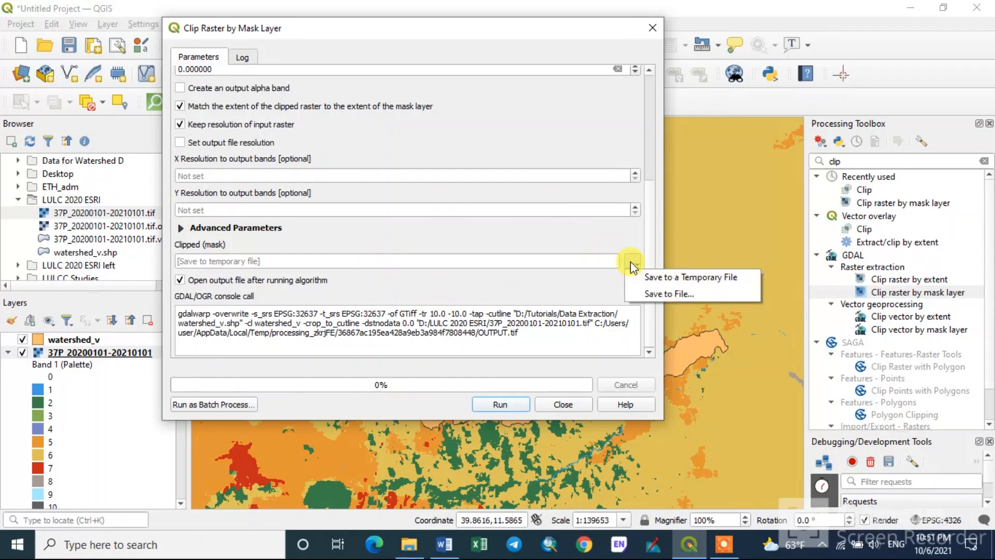
left_click(674, 294)
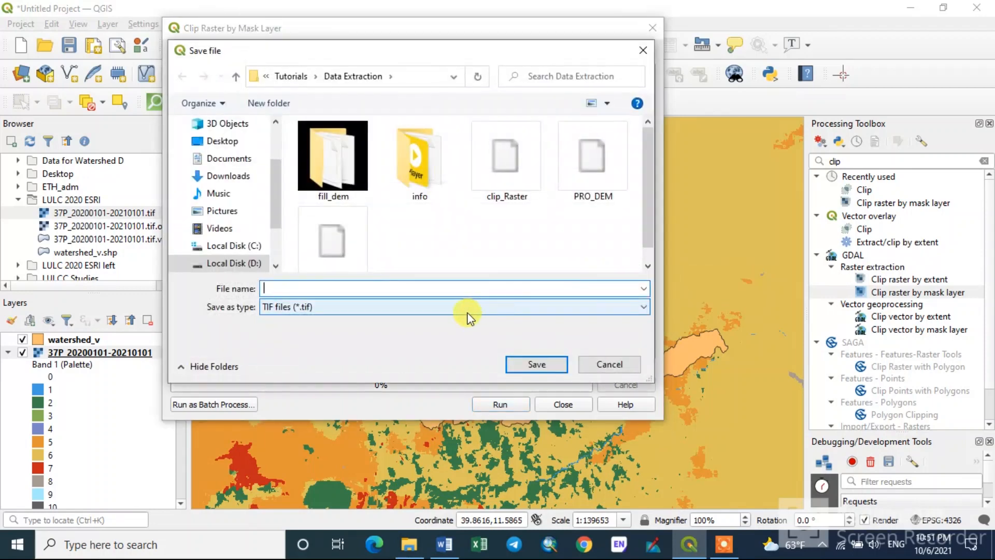
type("Raster_clipp")
type("ed")
left_click(550, 372)
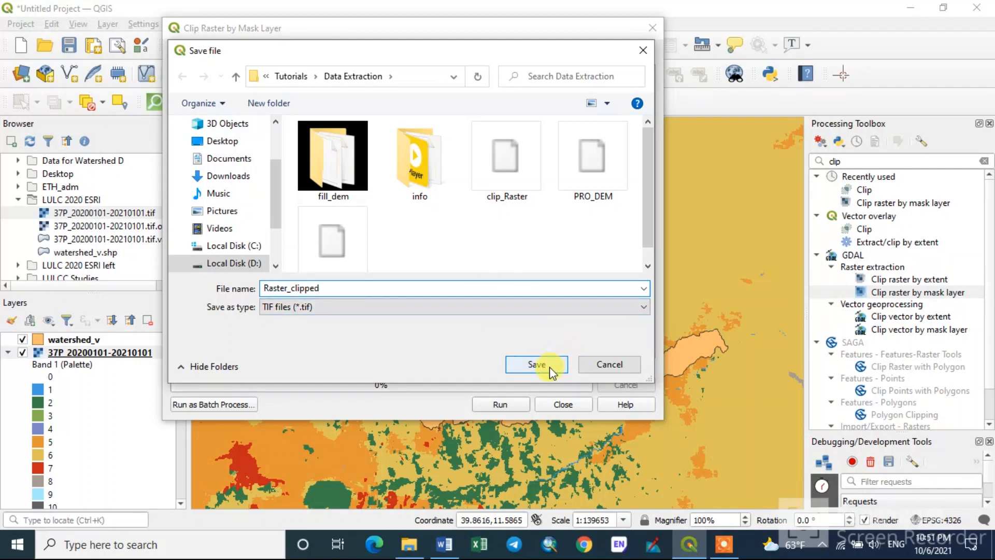
left_click(549, 366)
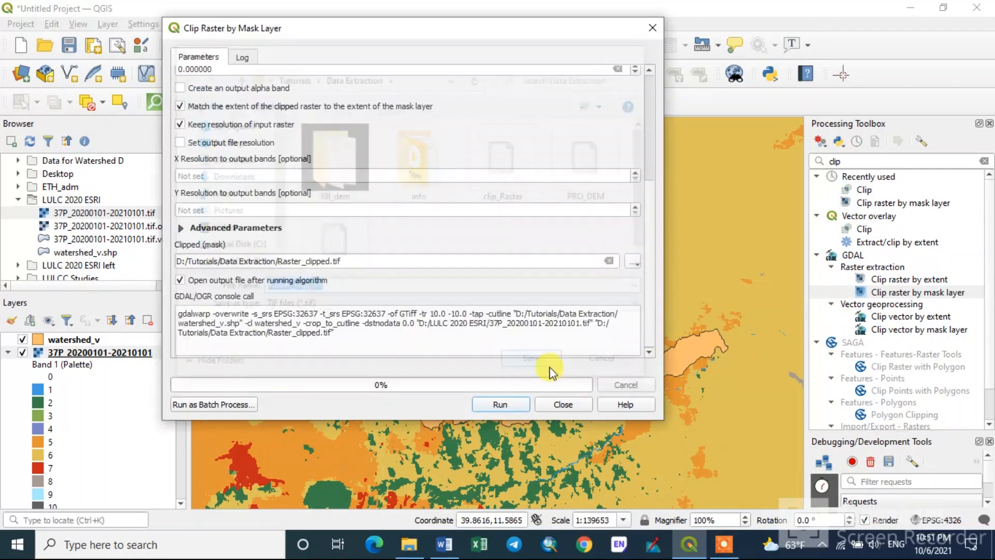
left_click(490, 408)
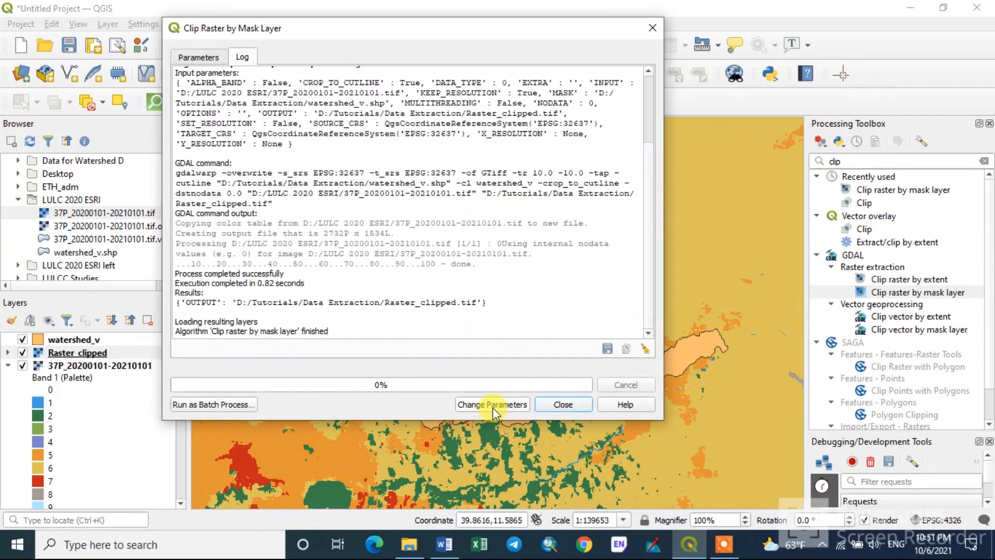
left_click(564, 405)
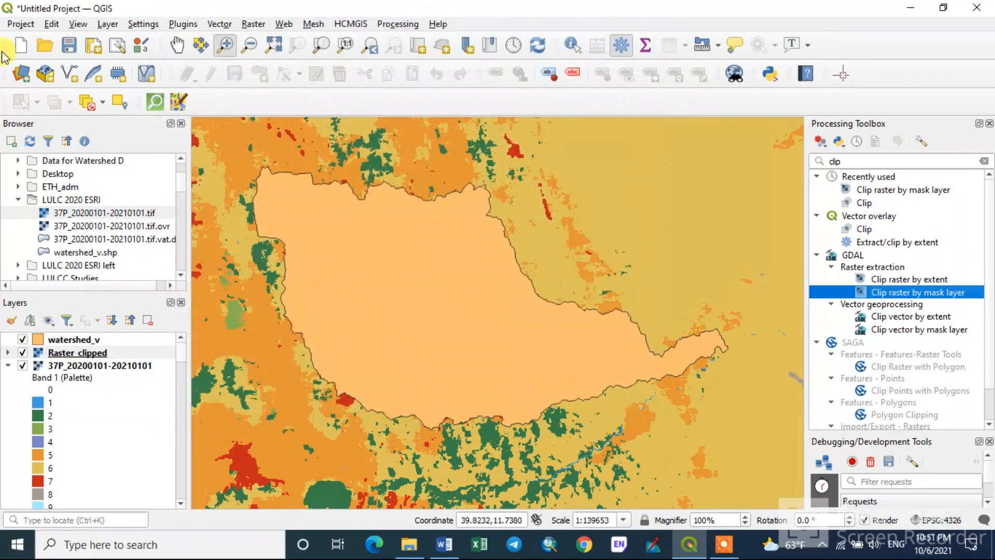
right_click(79, 365)
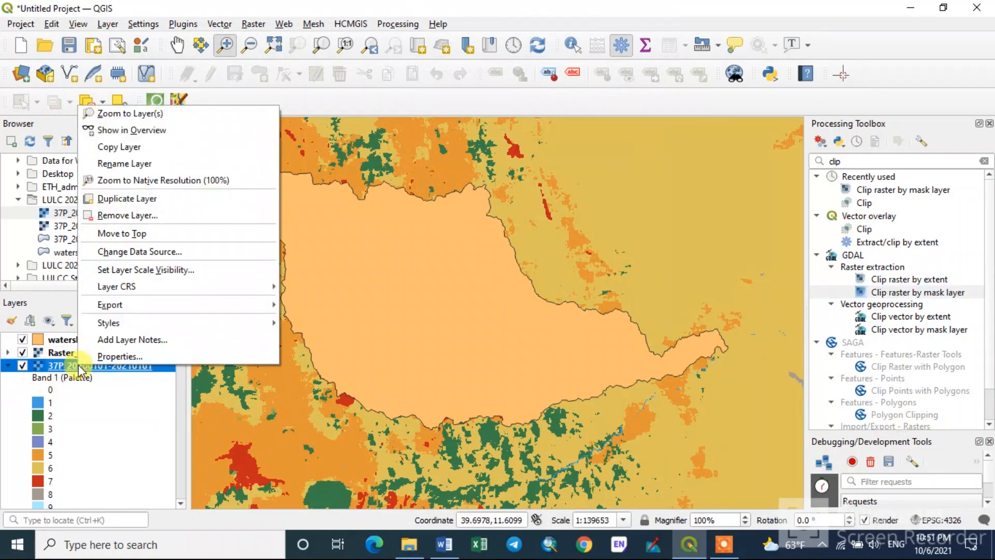
mouse_move(121, 309)
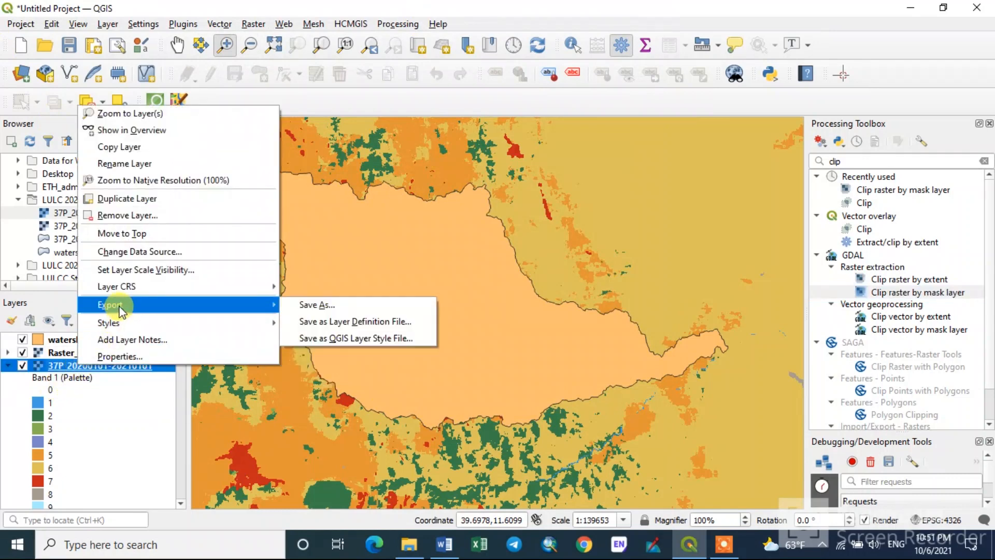
left_click(78, 394)
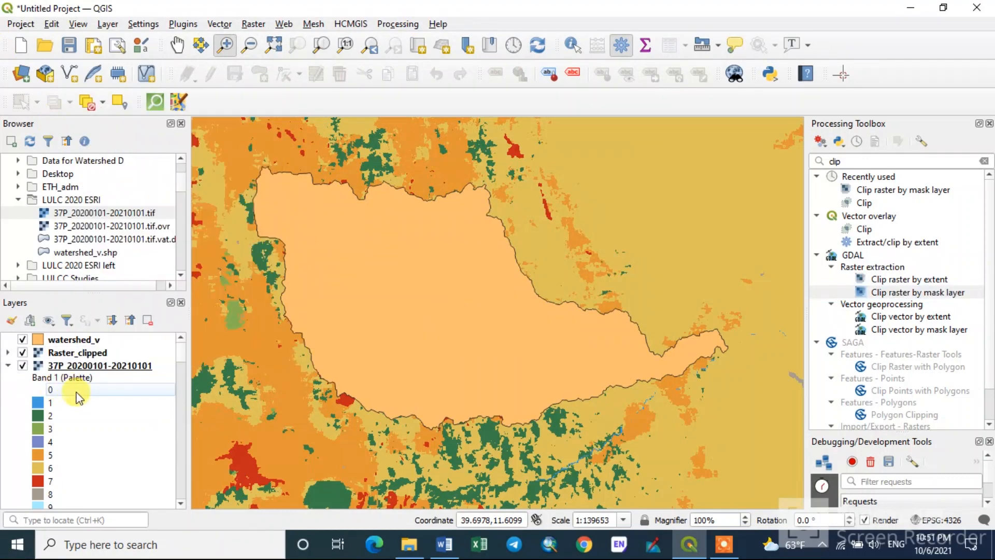
right_click(95, 369)
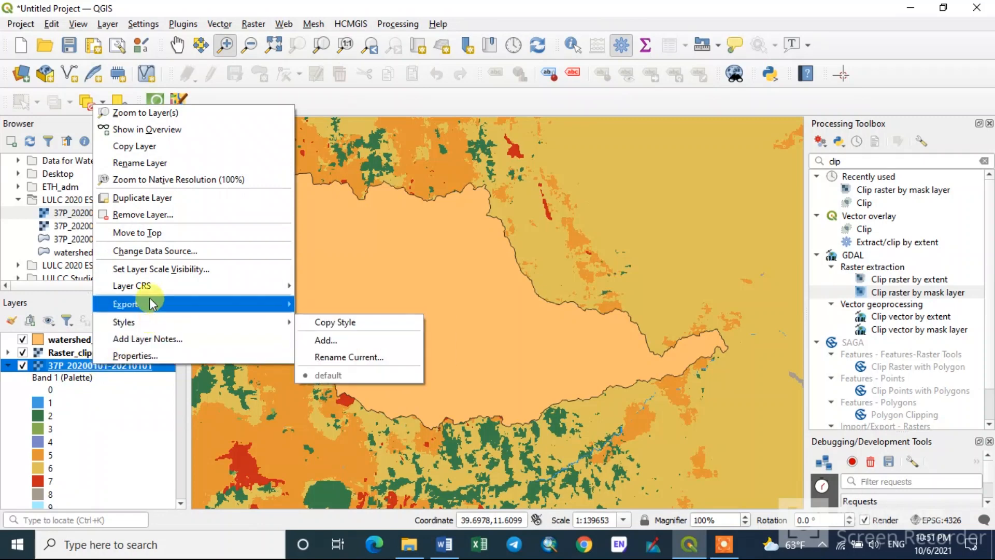
left_click(141, 214)
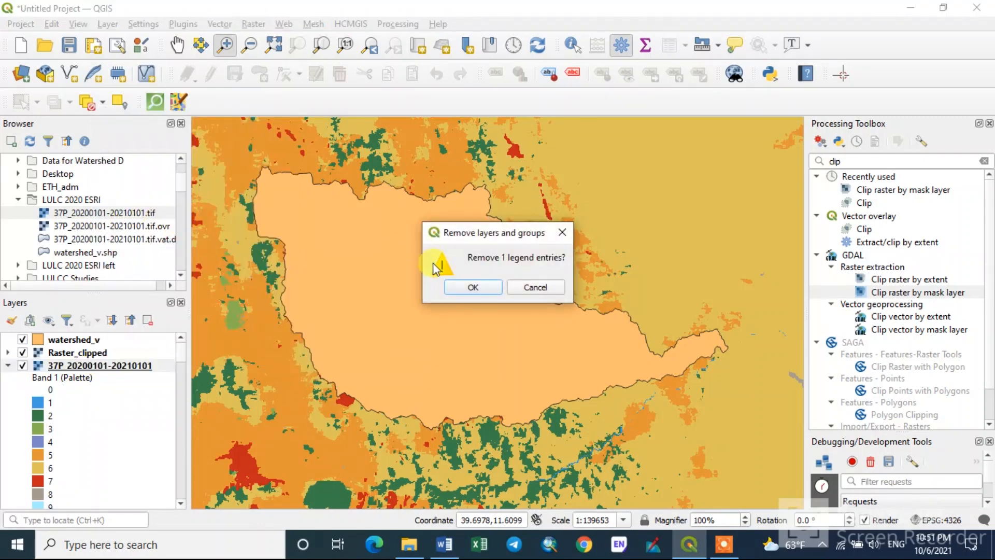
left_click(458, 287)
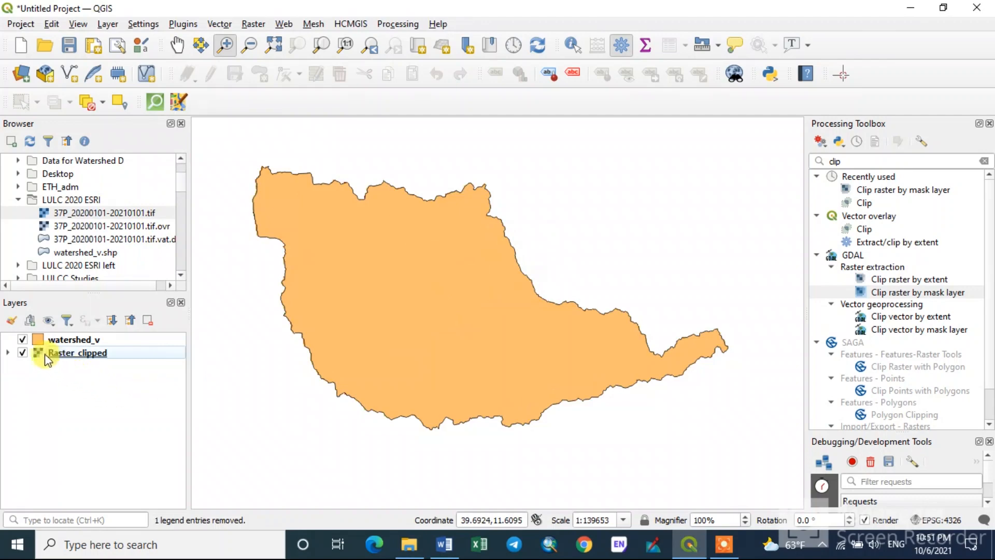
Toggle the visibility of the watershed_v layer to compare its outline with the Raster_clipped layer underneath.
left_click(23, 340)
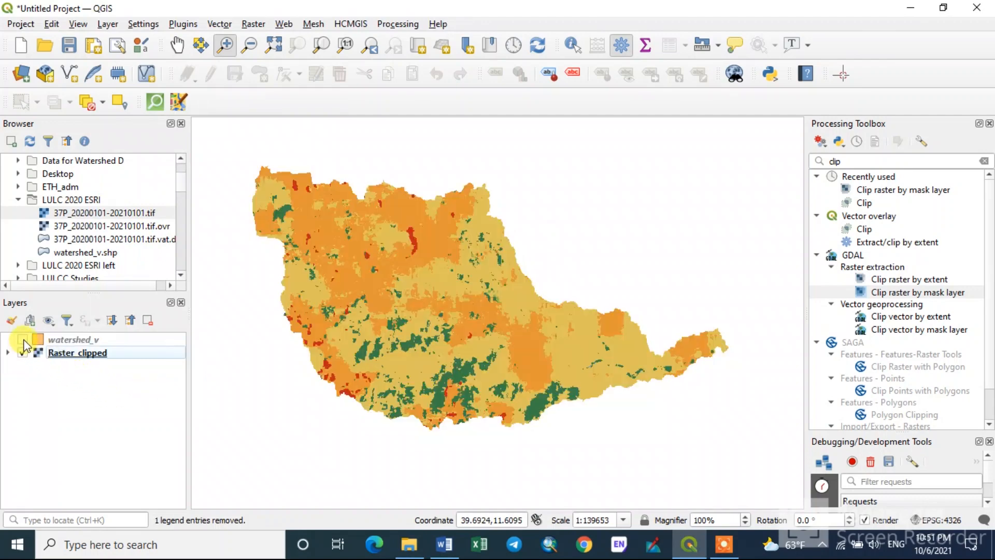
left_click(23, 340)
left_click(23, 340)
right_click(24, 344)
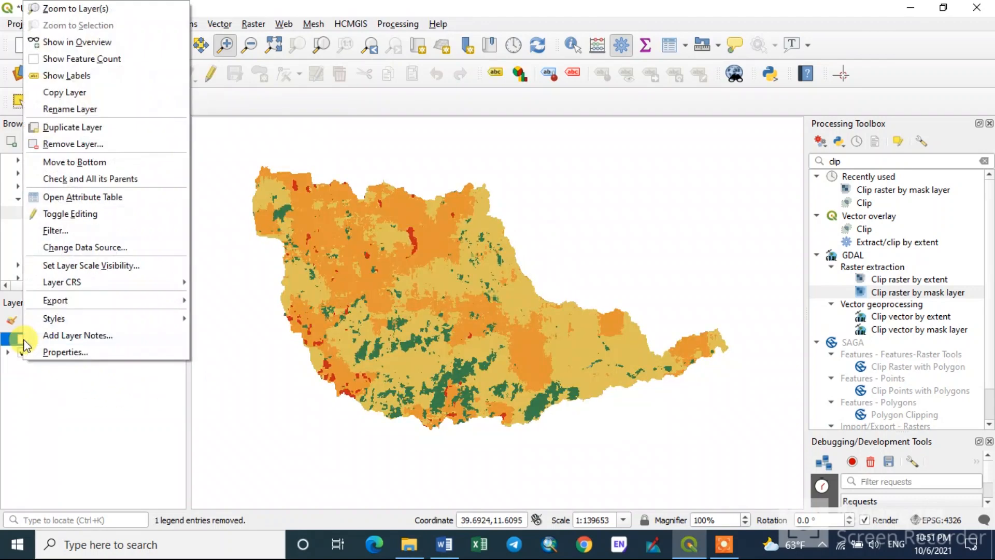
left_click(65, 420)
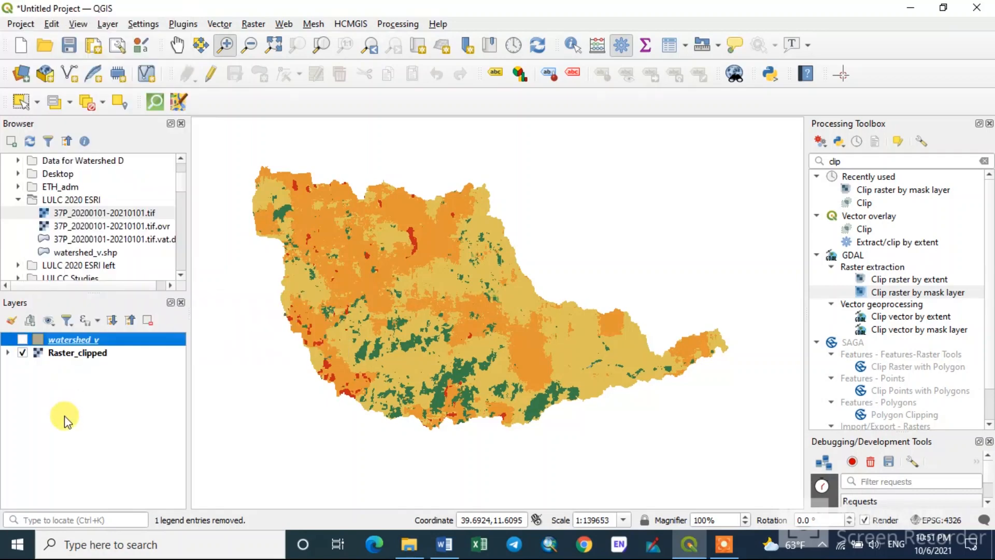
left_click(23, 339)
left_click(22, 340)
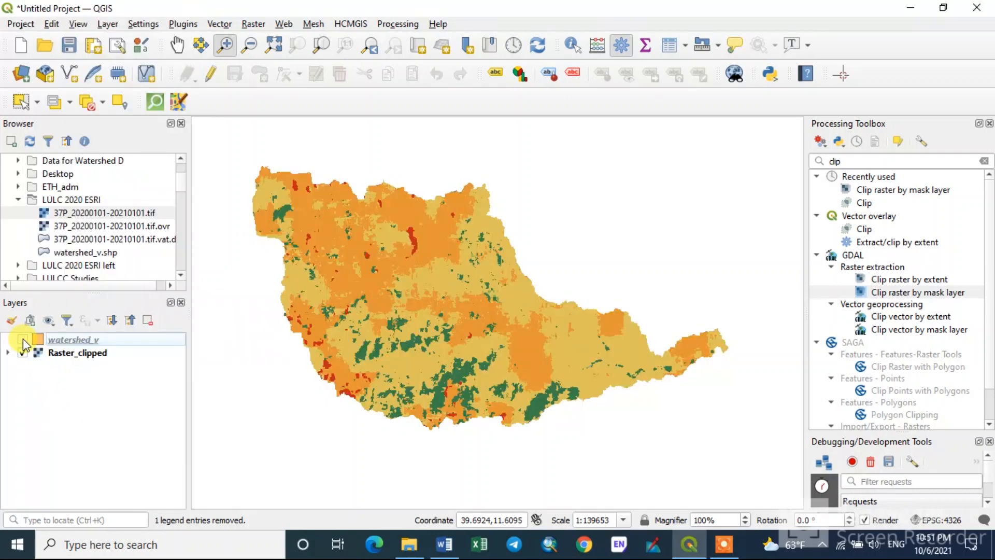
Remove the watershed_v layer from the project, keeping only Raster_clipped.
right_click(23, 342)
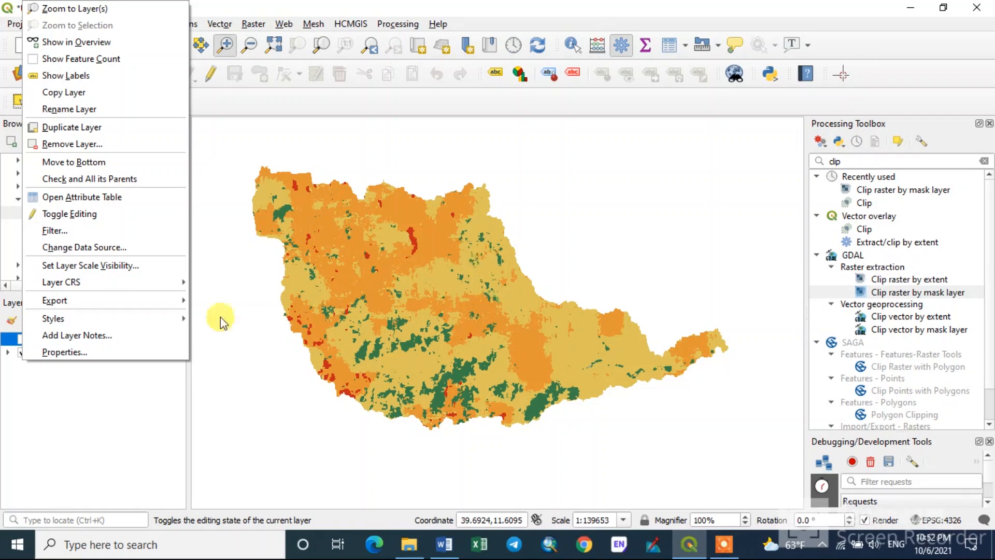
left_click(73, 147)
left_click(495, 289)
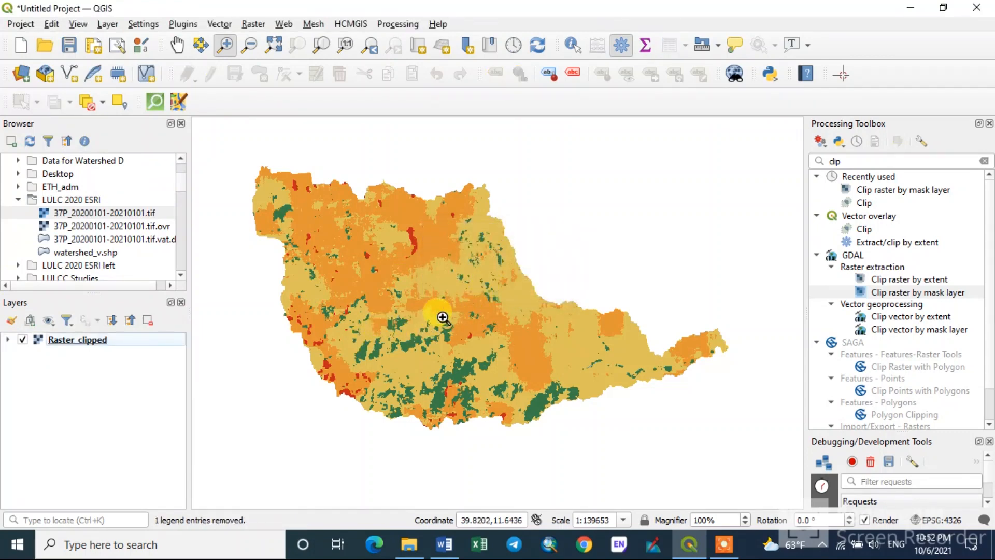
scroll(447, 318, "up", 1)
scroll(447, 318, "down", 1)
scroll(447, 318, "up", 1)
scroll(447, 318, "down", 1)
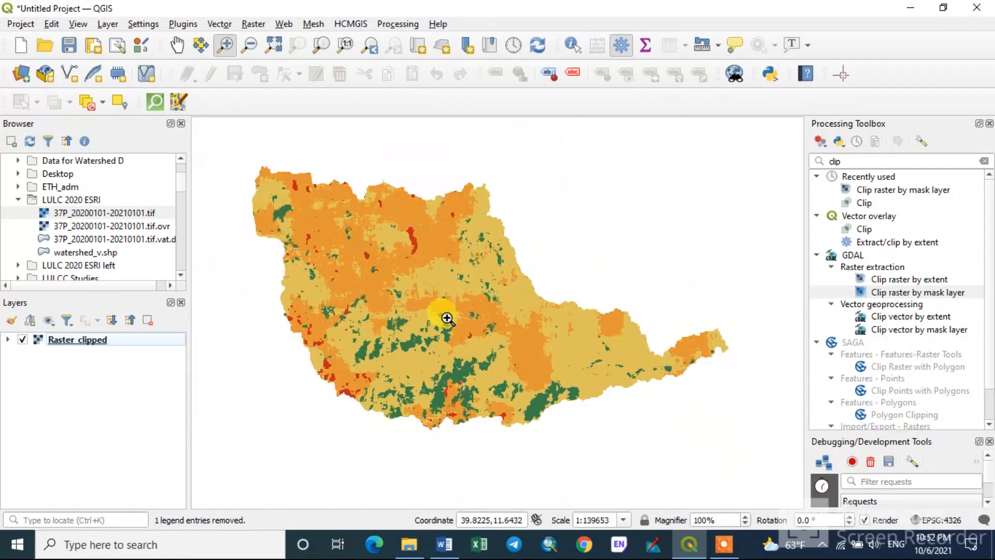